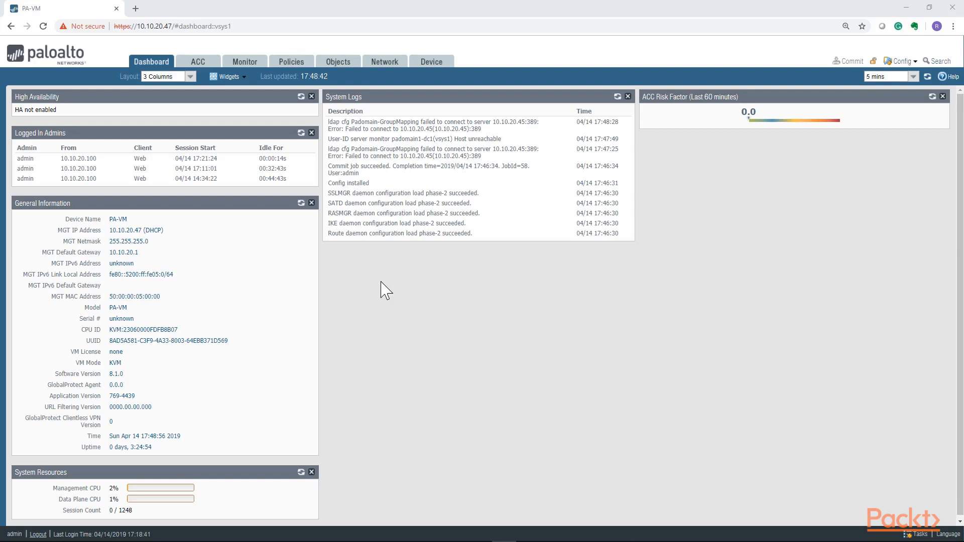
- Create a NAT policy rule named Webserver1-DNAT
{"action": "left_click", "coordinate": [292, 65]}
{"action": "left_click", "coordinate": [31, 105]}
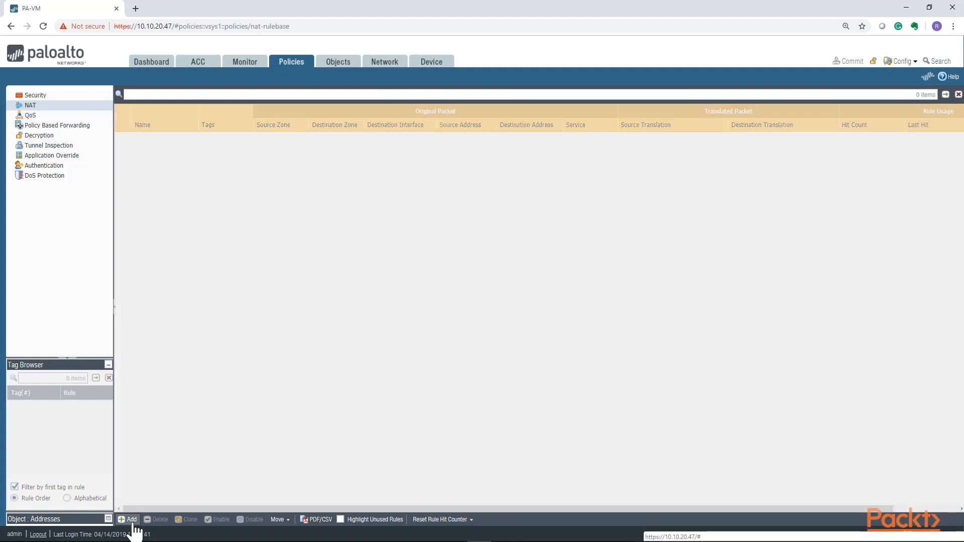
{"action": "left_click", "coordinate": [131, 521]}
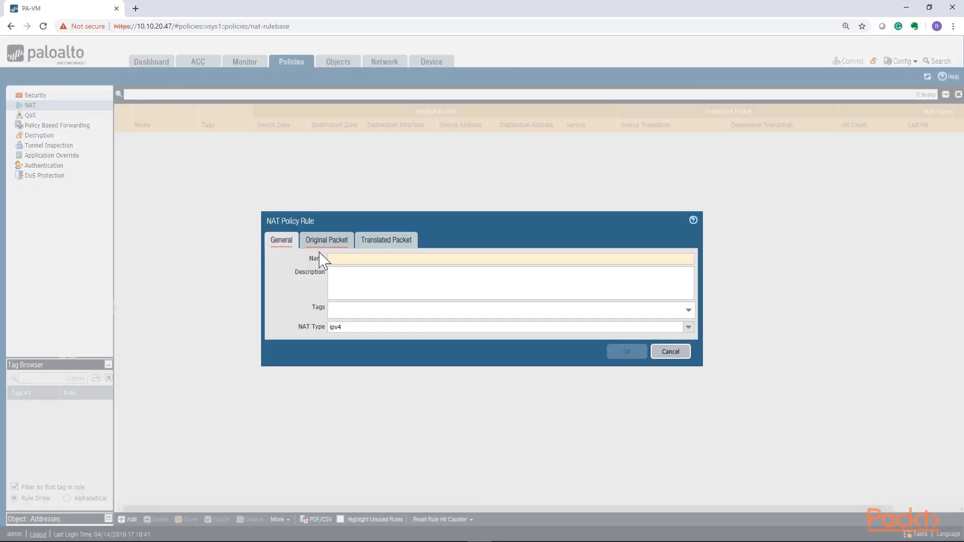
{"action": "type", "text": "Webserver1-D"}
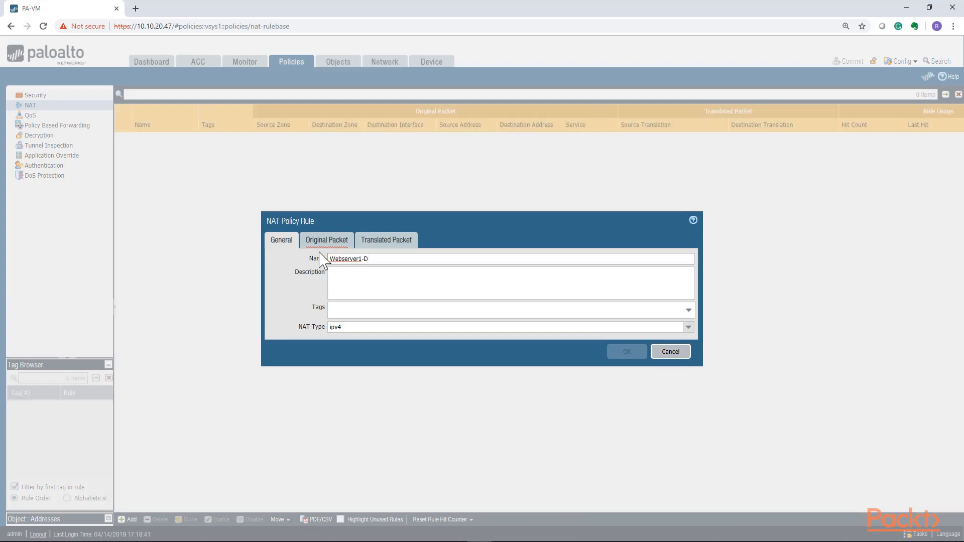
- Set the NAT rule's original packet source zone and destination zone to Outside, with any destination interface
{"action": "left_click", "coordinate": [327, 240]}
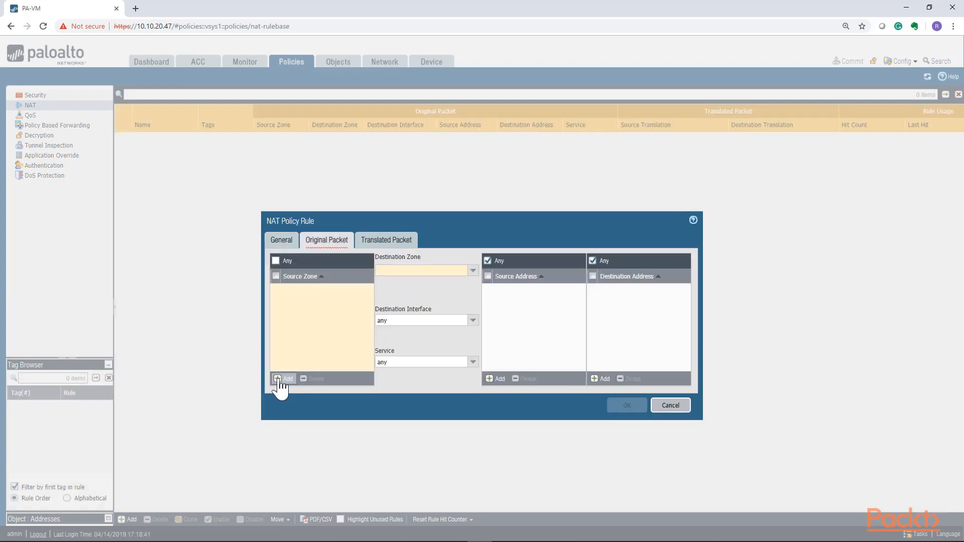
{"action": "left_click", "coordinate": [281, 380]}
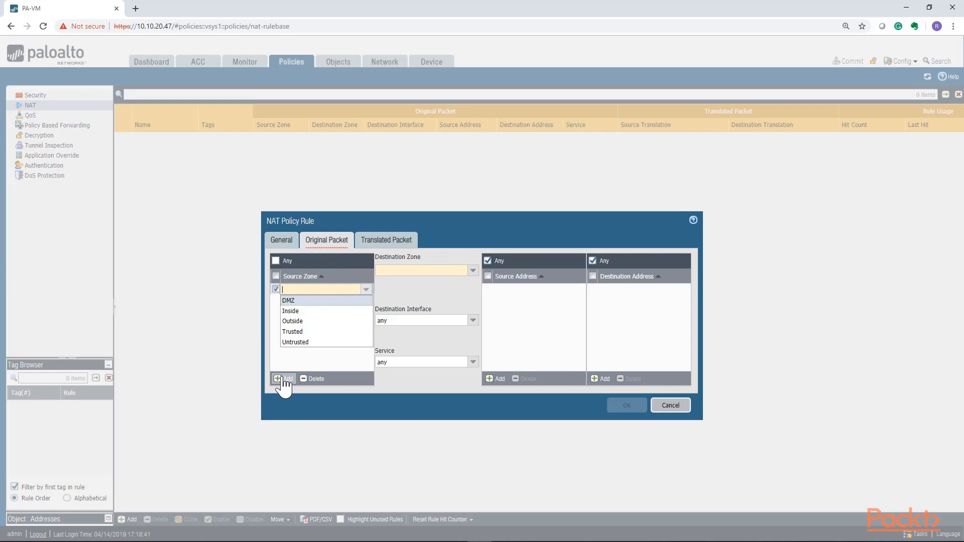
{"action": "left_click", "coordinate": [296, 322]}
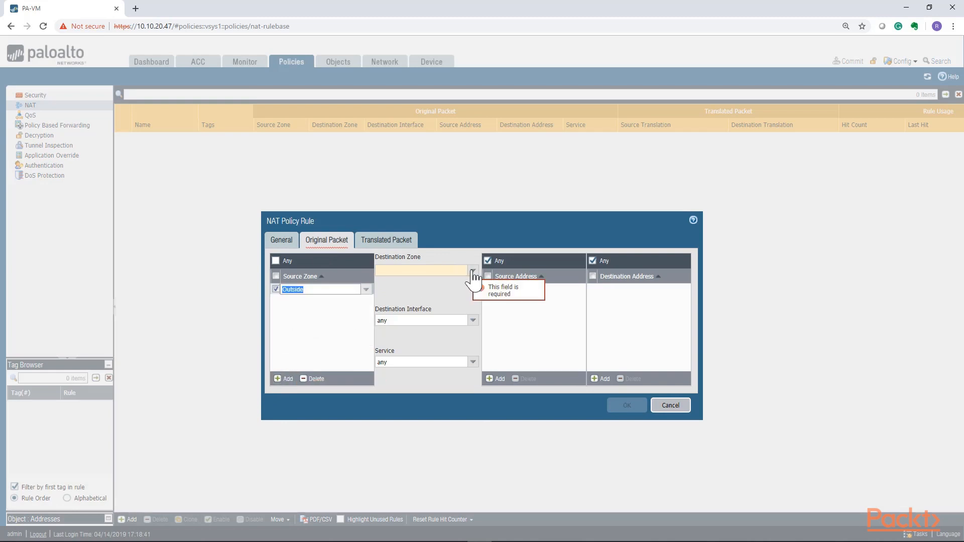
{"action": "left_click", "coordinate": [473, 270]}
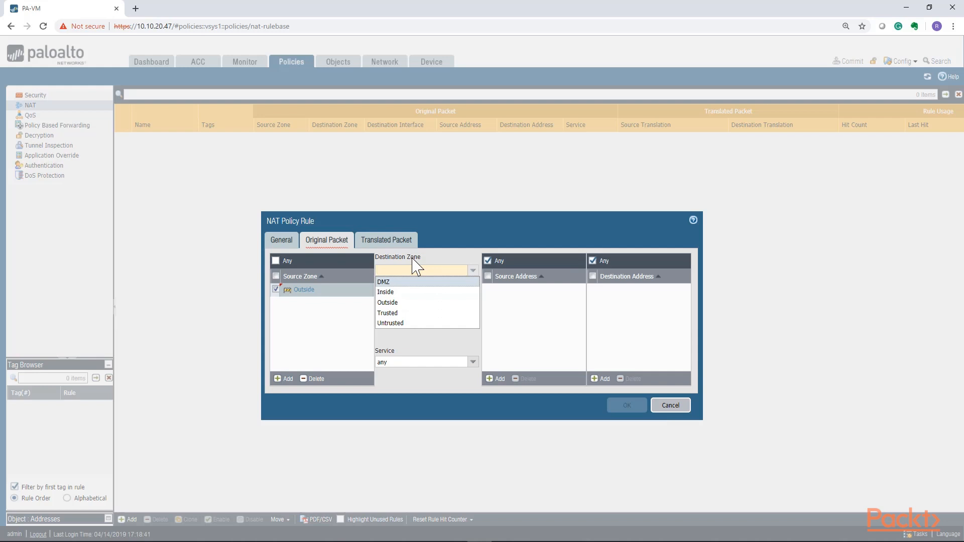
{"action": "left_click", "coordinate": [394, 302]}
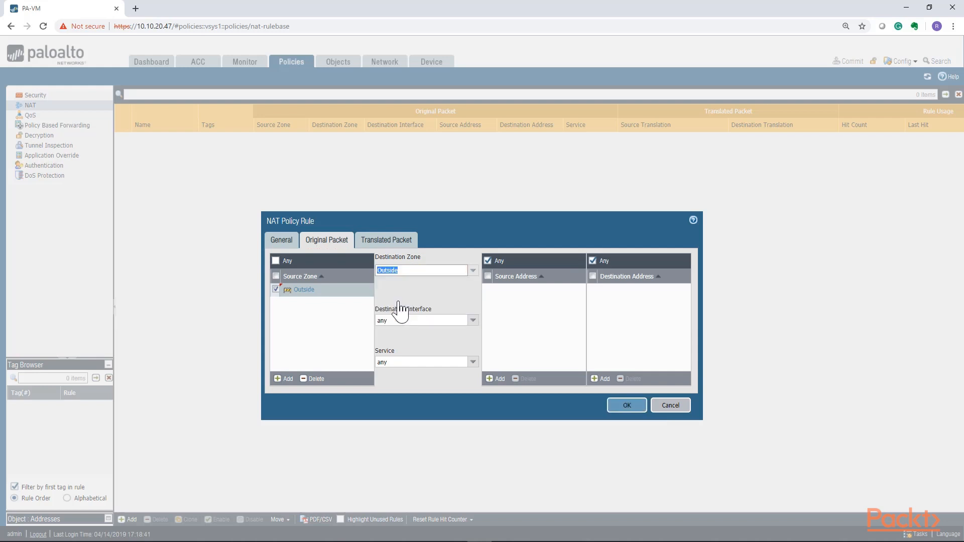
{"action": "left_click", "coordinate": [400, 271]}
{"action": "left_click", "coordinate": [473, 321]}
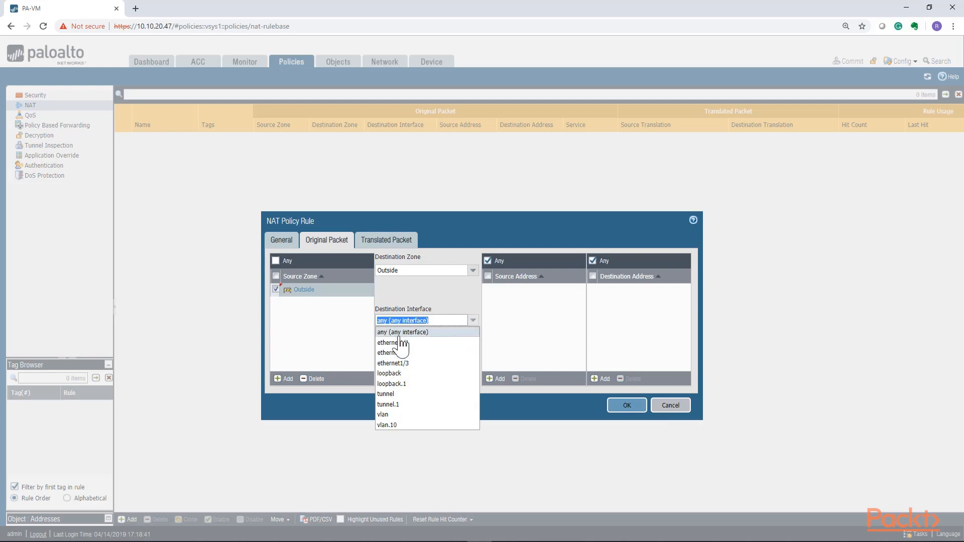
{"action": "left_click", "coordinate": [425, 293]}
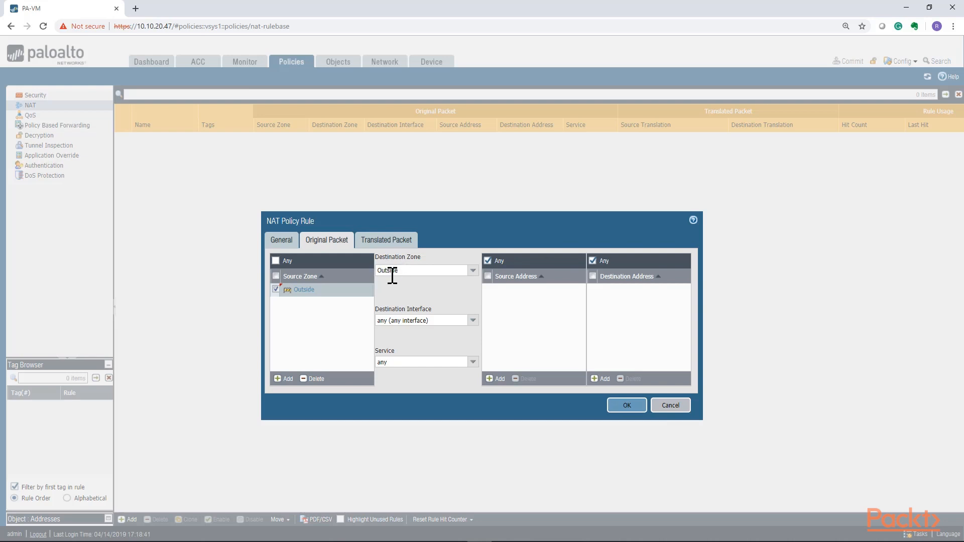
- Add 40.33.22.10 as the destination address of the NAT rule's original packet
{"action": "left_click", "coordinate": [601, 379]}
{"action": "type", "text": "40.33.22.10"}
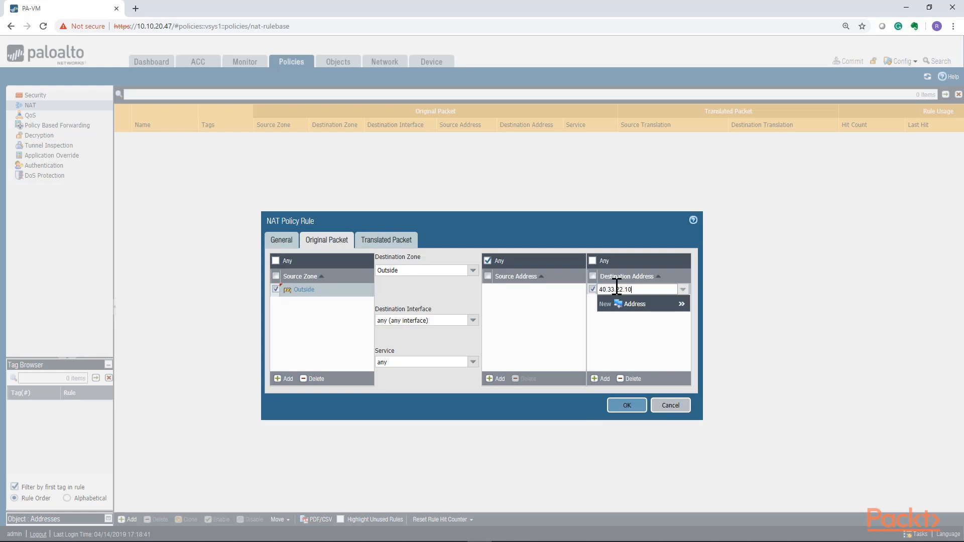
{"action": "left_click", "coordinate": [632, 360]}
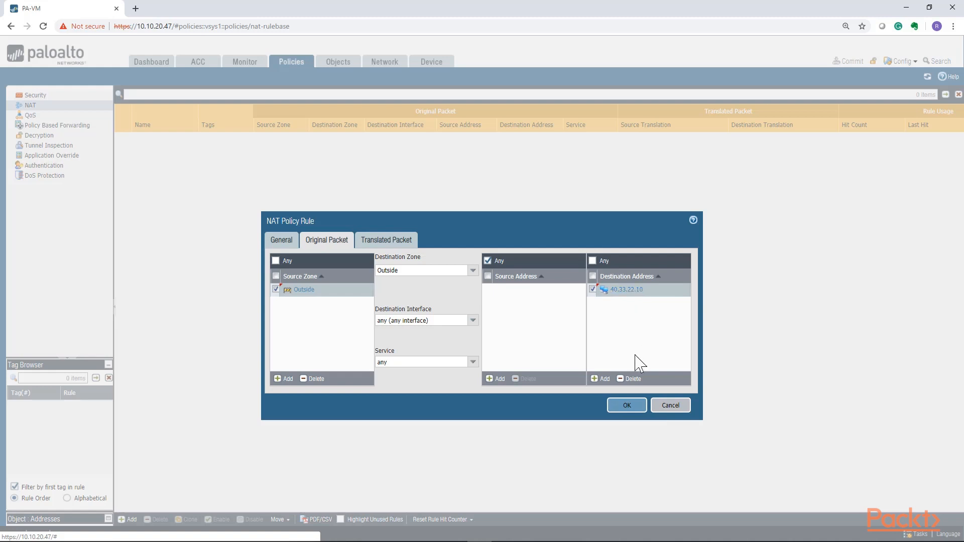
- Set the destination address translation to Static IP with translated address 10.100.0.10, and save the NAT rule
{"action": "left_click", "coordinate": [393, 247]}
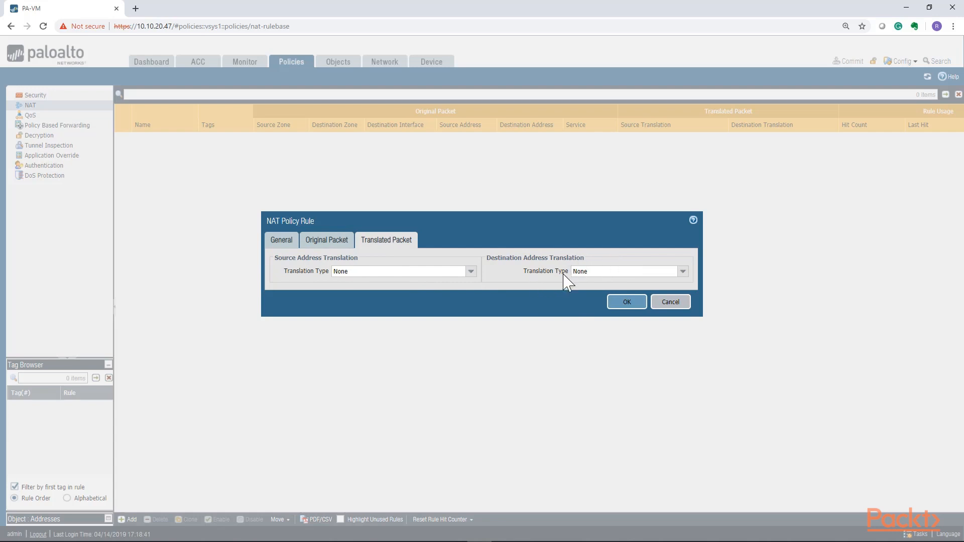
{"action": "left_click", "coordinate": [683, 271]}
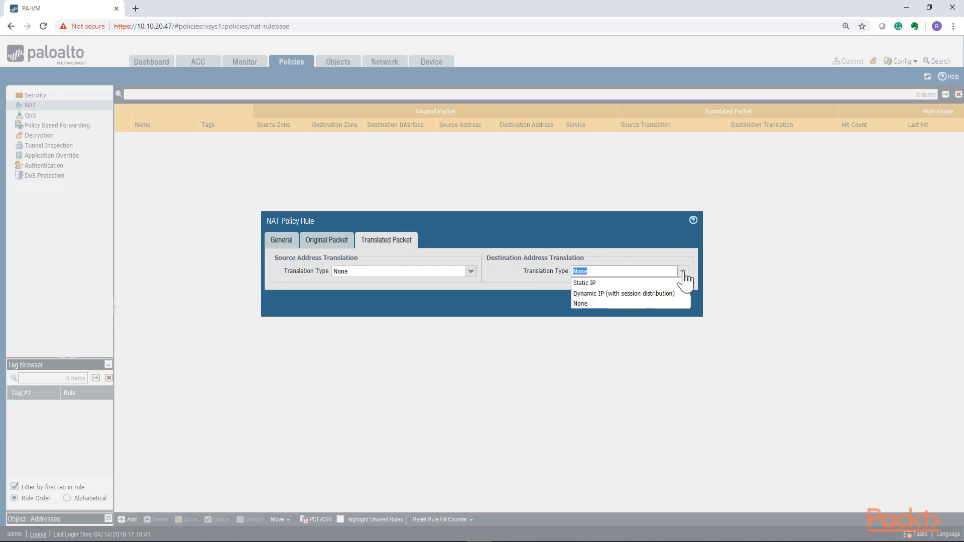
{"action": "left_click", "coordinate": [594, 284]}
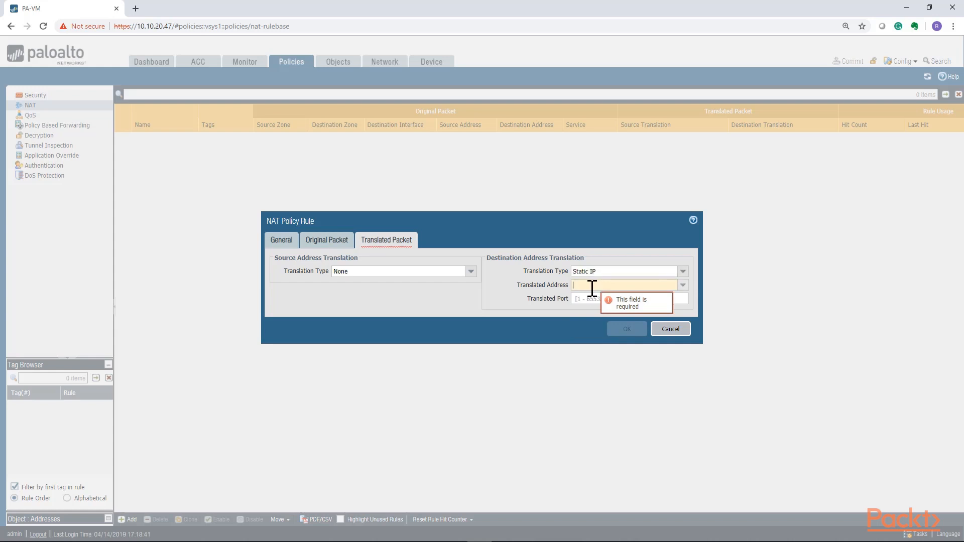
{"action": "left_click", "coordinate": [593, 286]}
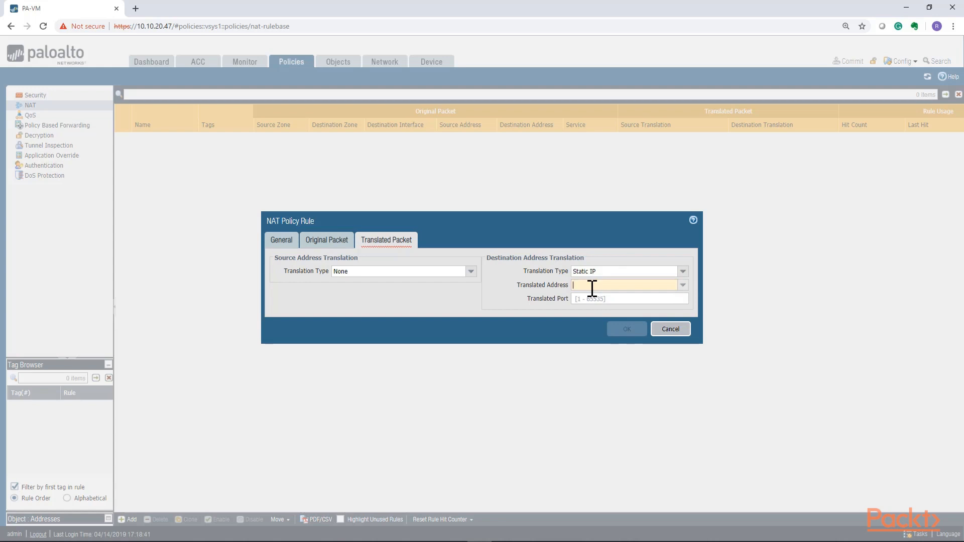
{"action": "type", "text": "10.100.0.10"}
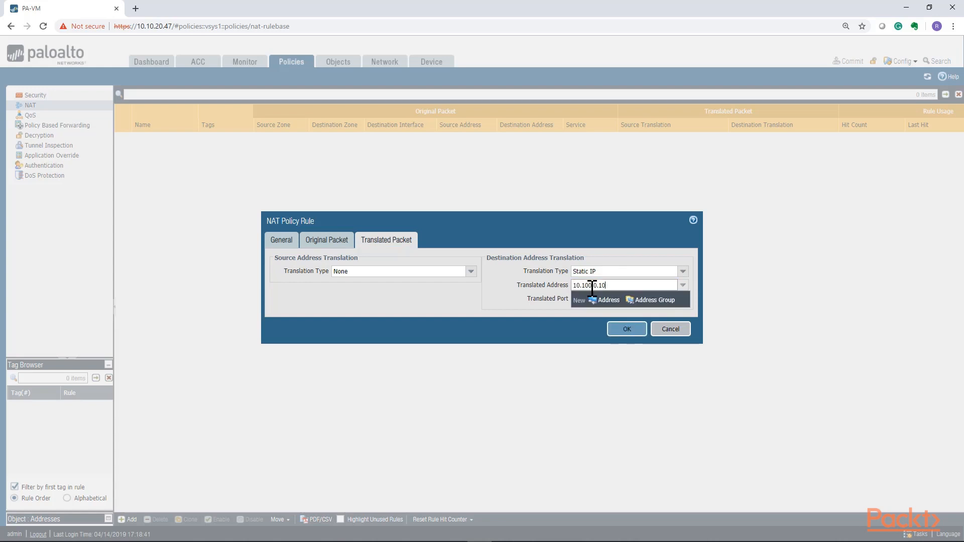
{"action": "left_click", "coordinate": [587, 300]}
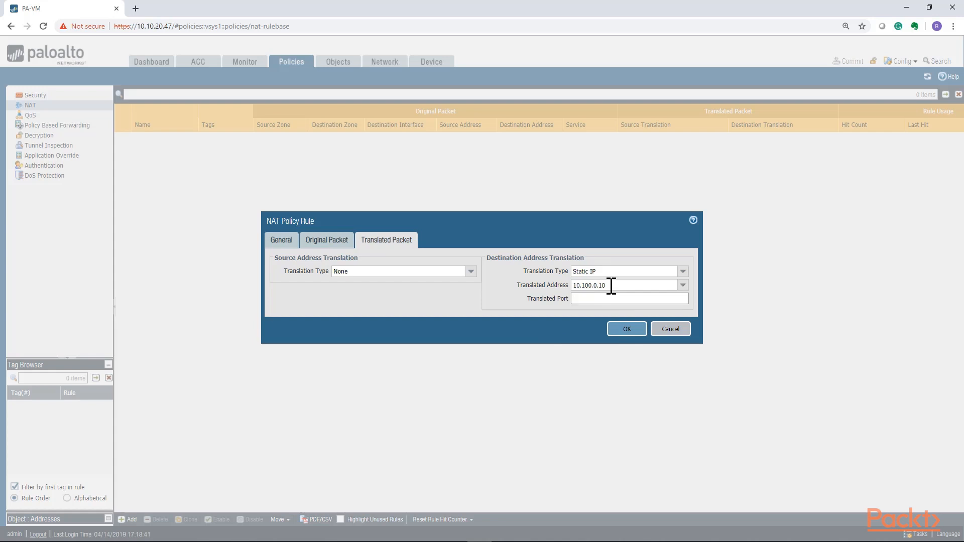
{"action": "key", "text": "Tab"}
{"action": "left_click", "coordinate": [614, 330]}
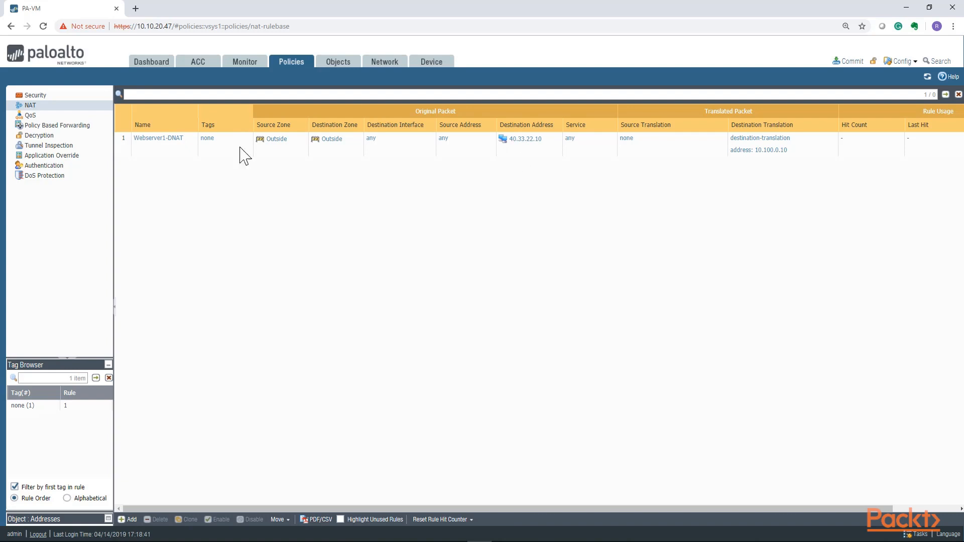
- Create a security policy rule named Webserver1-NAT
{"action": "left_click", "coordinate": [183, 152]}
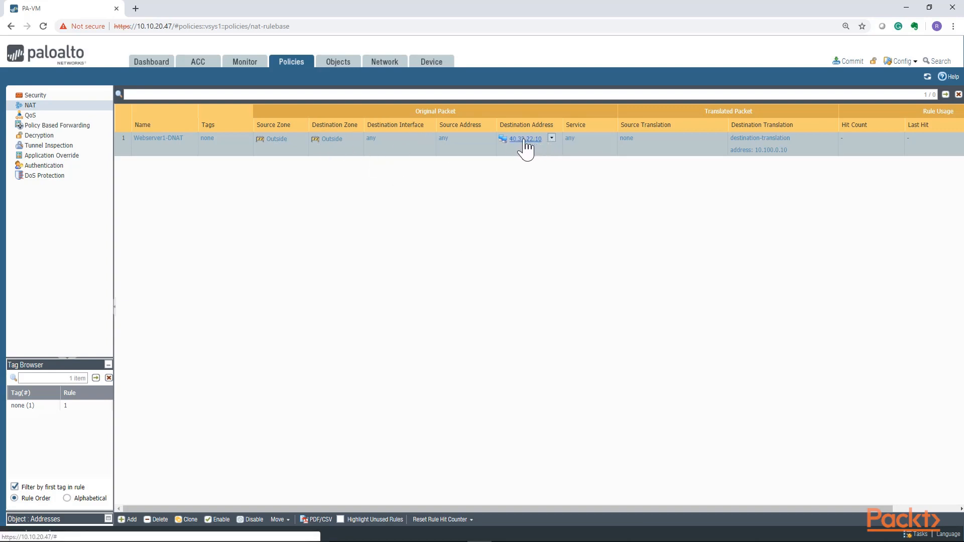
{"action": "left_click", "coordinate": [41, 96]}
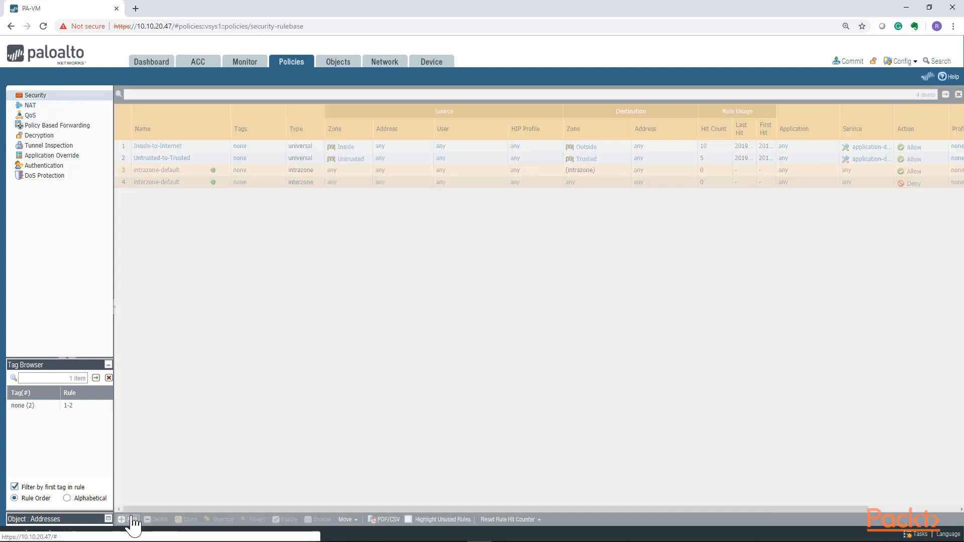
{"action": "left_click", "coordinate": [130, 519]}
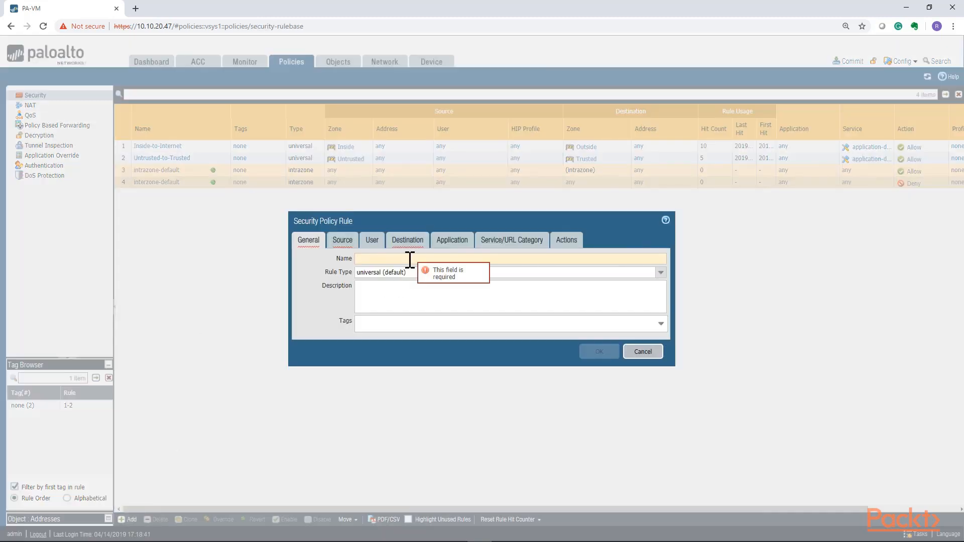
{"action": "type", "text": "Webserver1-NAT"}
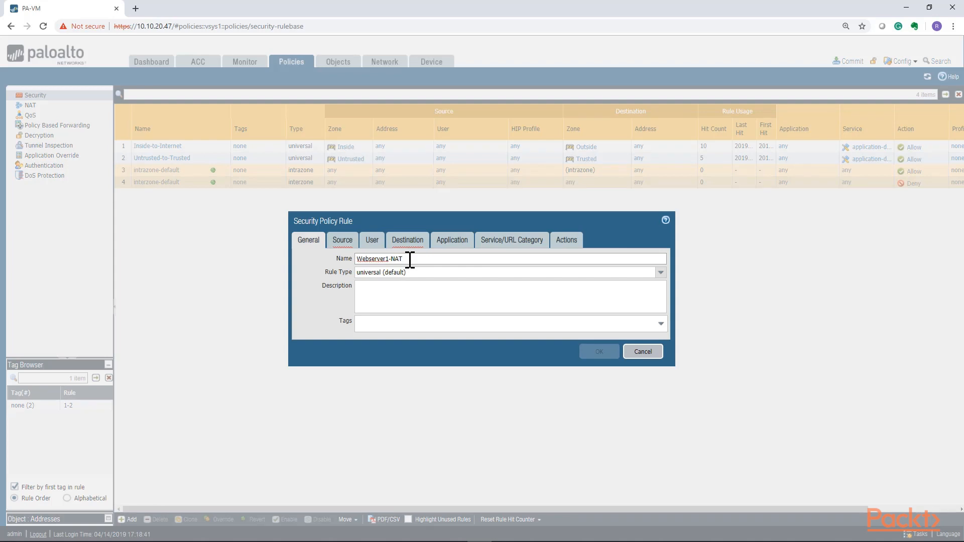
{"action": "left_click", "coordinate": [359, 272]}
- Set the security rule's source zone to Outside and its destination zone to DMZ
{"action": "left_click", "coordinate": [342, 241]}
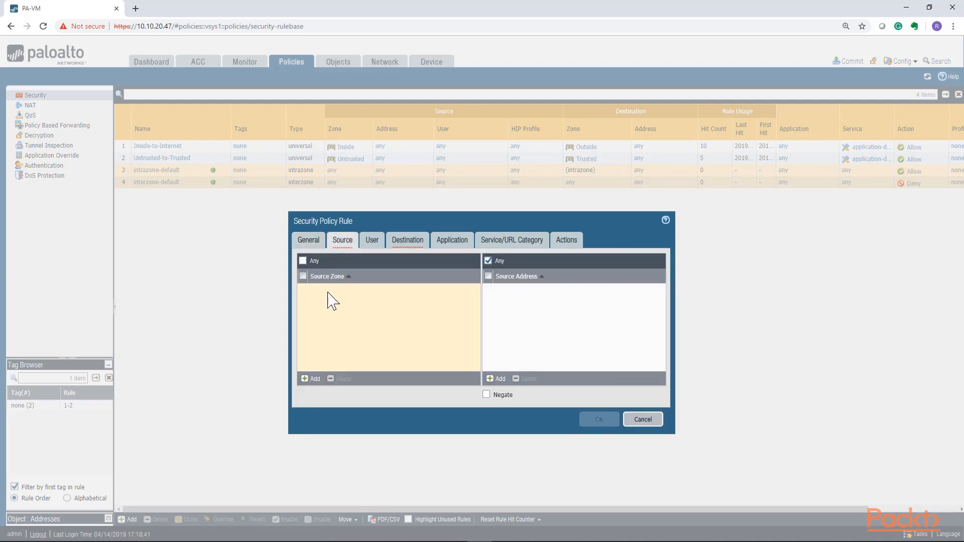
{"action": "left_click", "coordinate": [307, 379]}
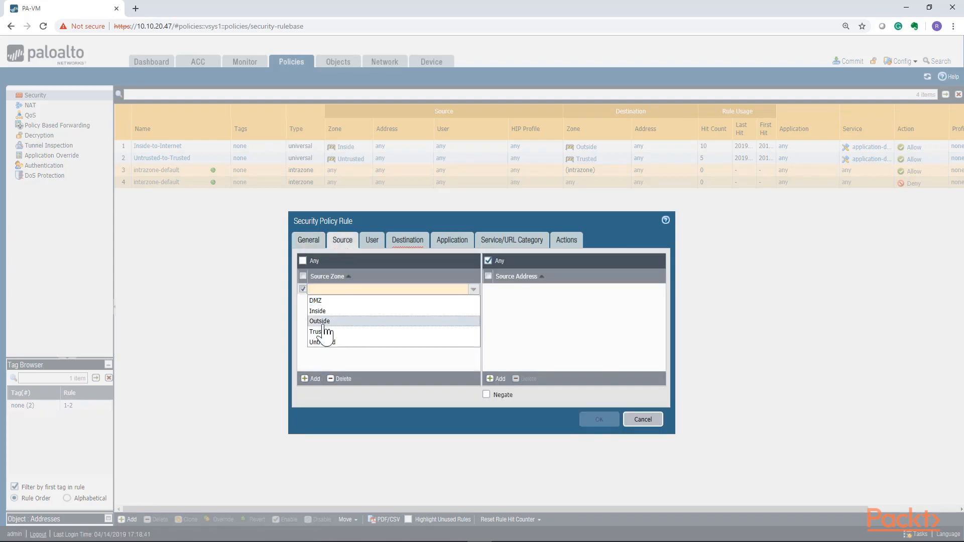
{"action": "left_click", "coordinate": [321, 325]}
{"action": "left_click", "coordinate": [323, 334]}
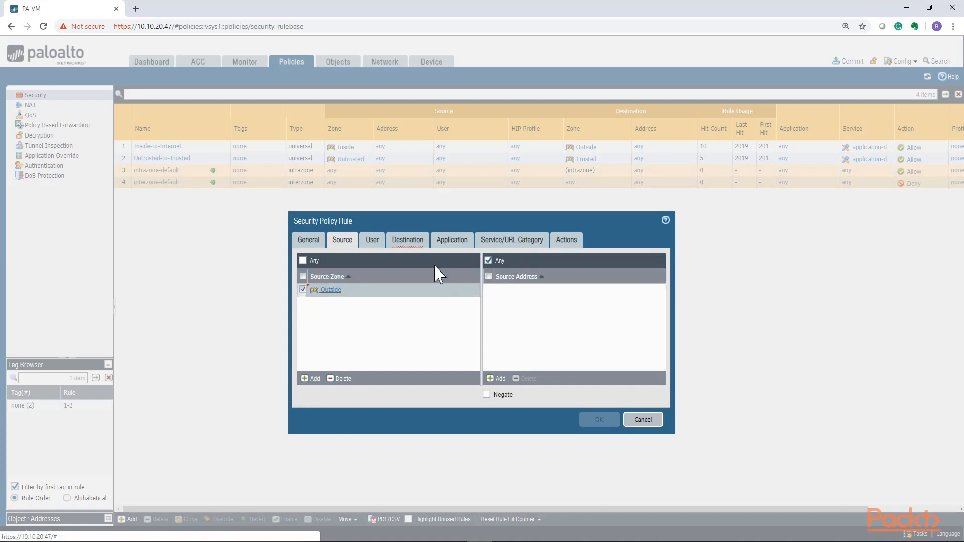
{"action": "left_click", "coordinate": [407, 241]}
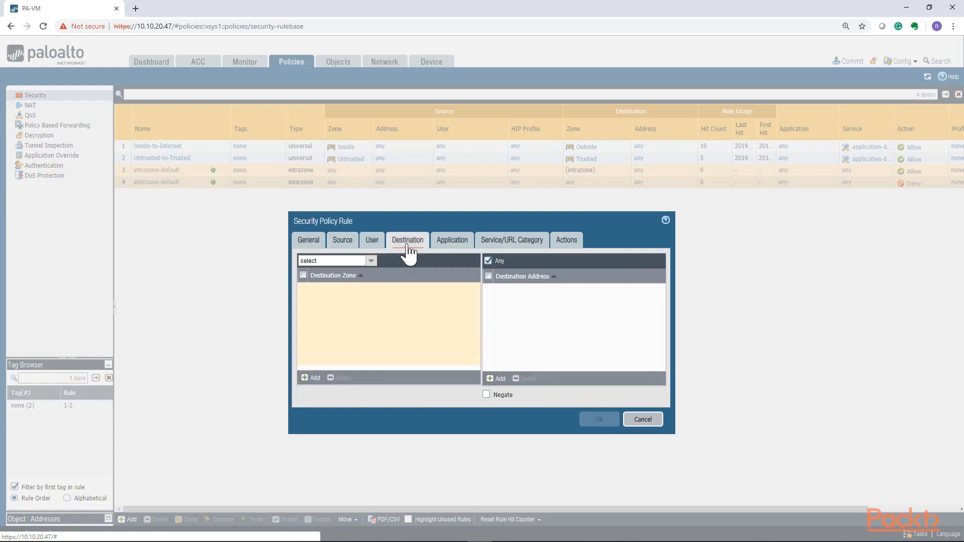
{"action": "left_click", "coordinate": [311, 377]}
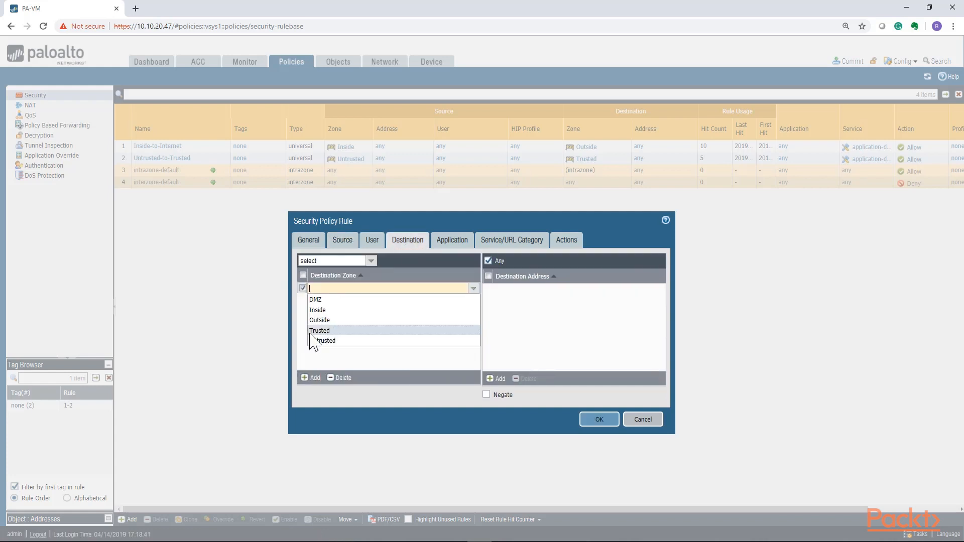
{"action": "left_click", "coordinate": [318, 301]}
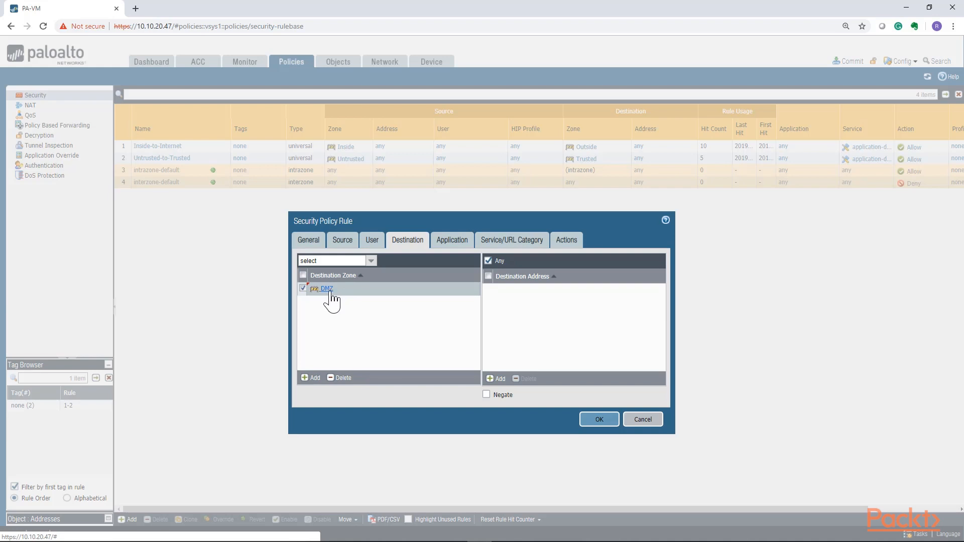
- Add 10.100.0.10 as the security rule's destination address
{"action": "left_click", "coordinate": [567, 240]}
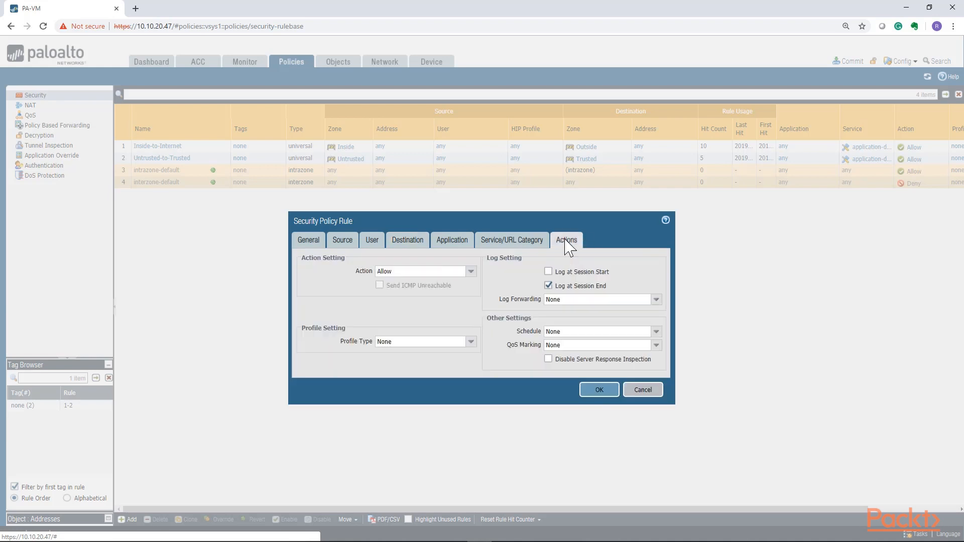
{"action": "left_click", "coordinate": [411, 246]}
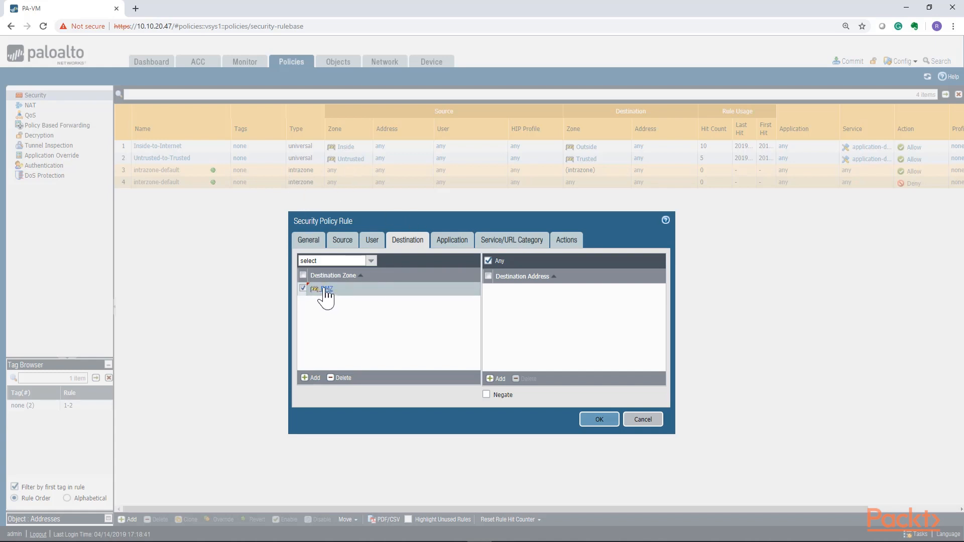
{"action": "left_click", "coordinate": [490, 379]}
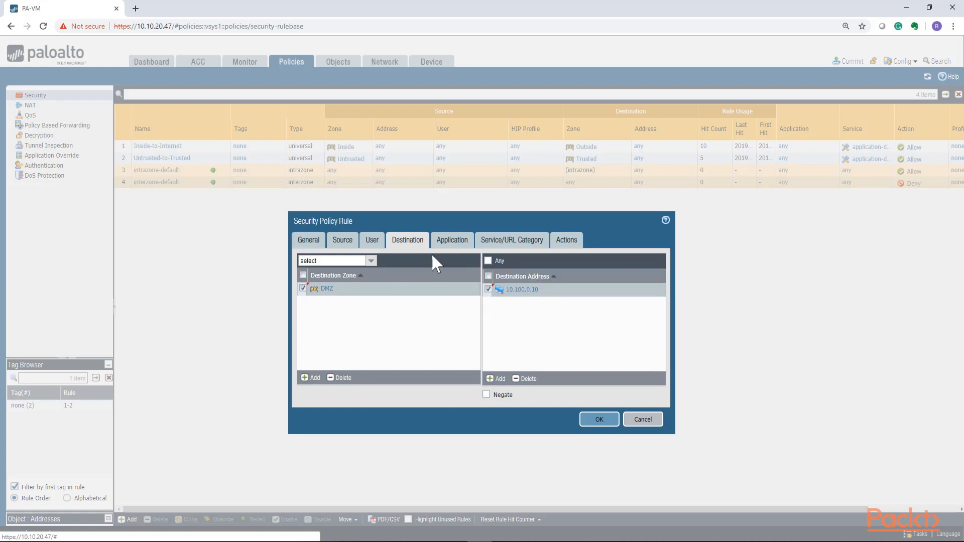
- Check the security rule's action and application settings, and set its service to any
{"action": "left_click", "coordinate": [571, 247]}
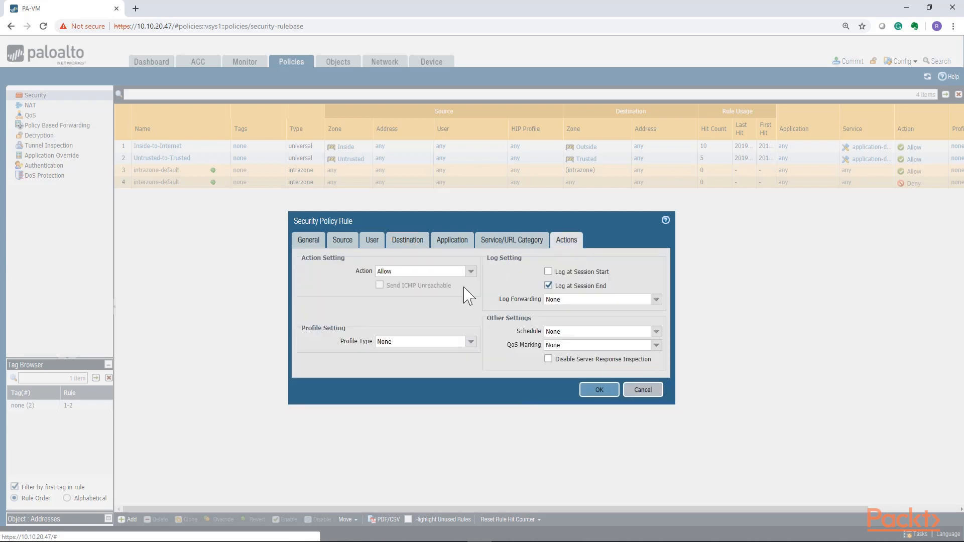
{"action": "left_click", "coordinate": [452, 239]}
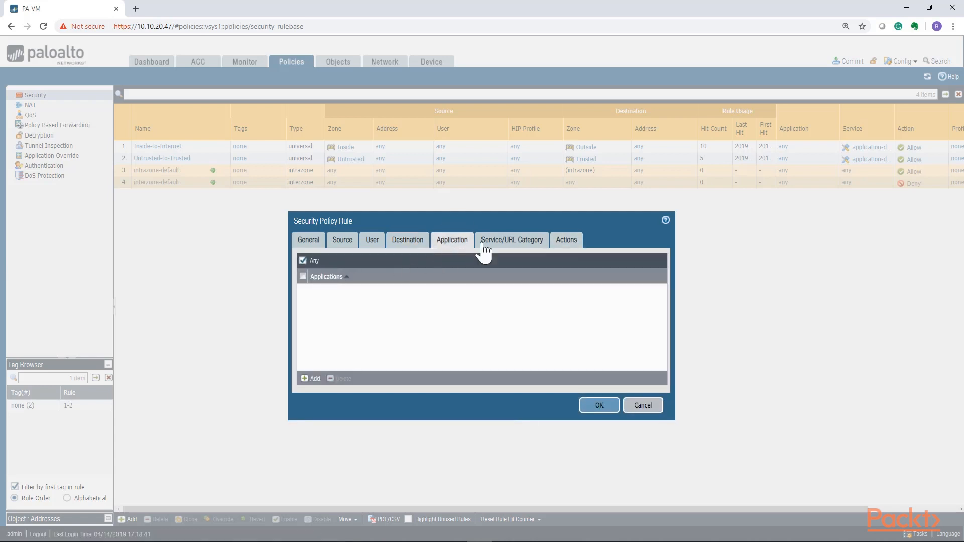
{"action": "left_click", "coordinate": [512, 240]}
{"action": "left_click", "coordinate": [372, 264]}
{"action": "left_click", "coordinate": [371, 261]}
{"action": "left_click", "coordinate": [315, 296]}
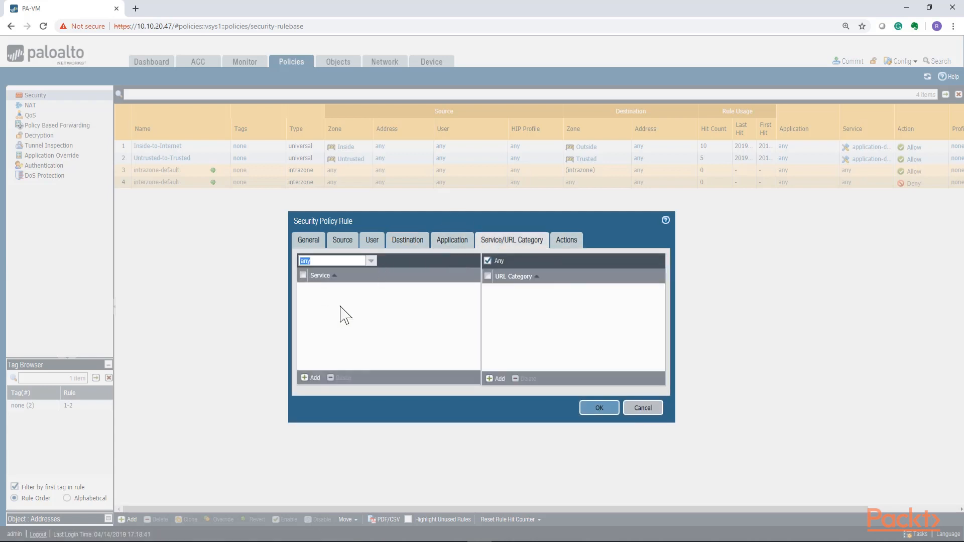
- Save the Webserver1-NAT security rule and commit the firewall configuration
{"action": "left_click", "coordinate": [599, 409]}
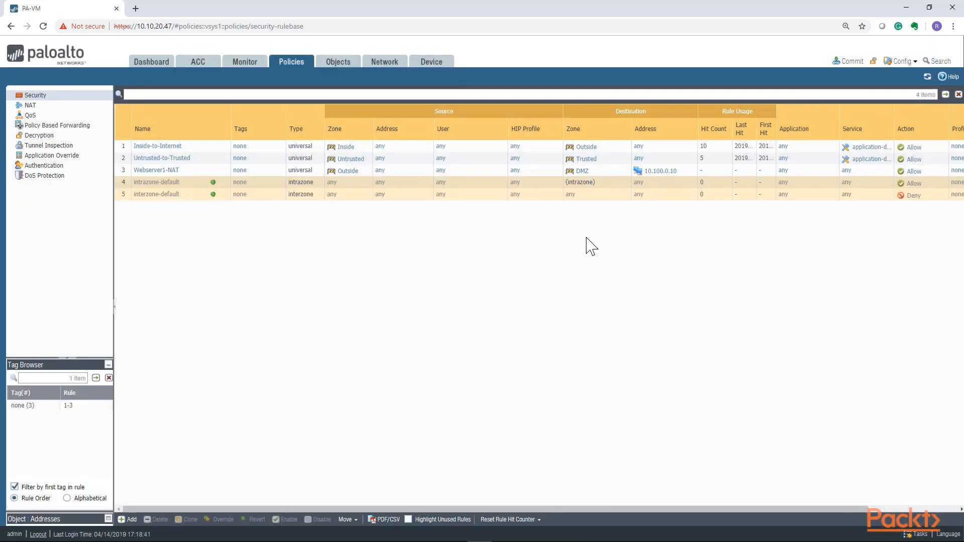
{"action": "left_click", "coordinate": [853, 61]}
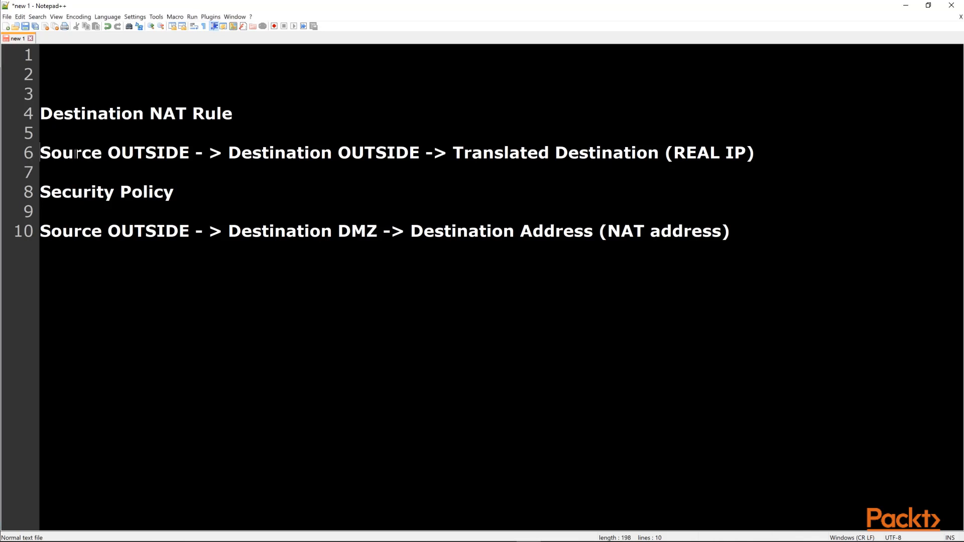
- Review the Destination NAT Rule line in the Notepad++ notes, covering its source, destination and translated destination
{"action": "left_click_drag", "start_coordinate": [40, 153], "coordinate": [416, 153]}
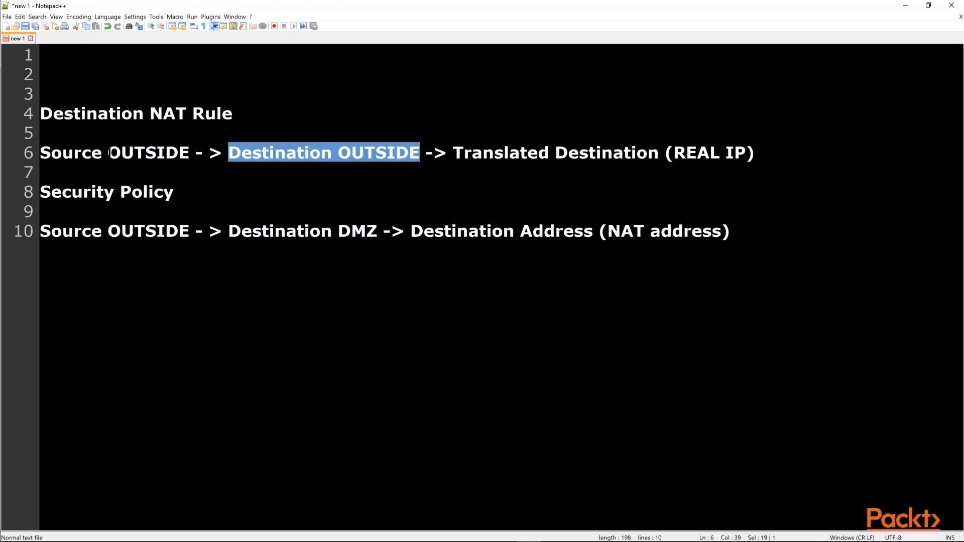
{"action": "left_click_drag", "start_coordinate": [50, 153], "coordinate": [189, 151]}
{"action": "left_click_drag", "start_coordinate": [235, 153], "coordinate": [420, 152]}
{"action": "left_click", "coordinate": [235, 155]}
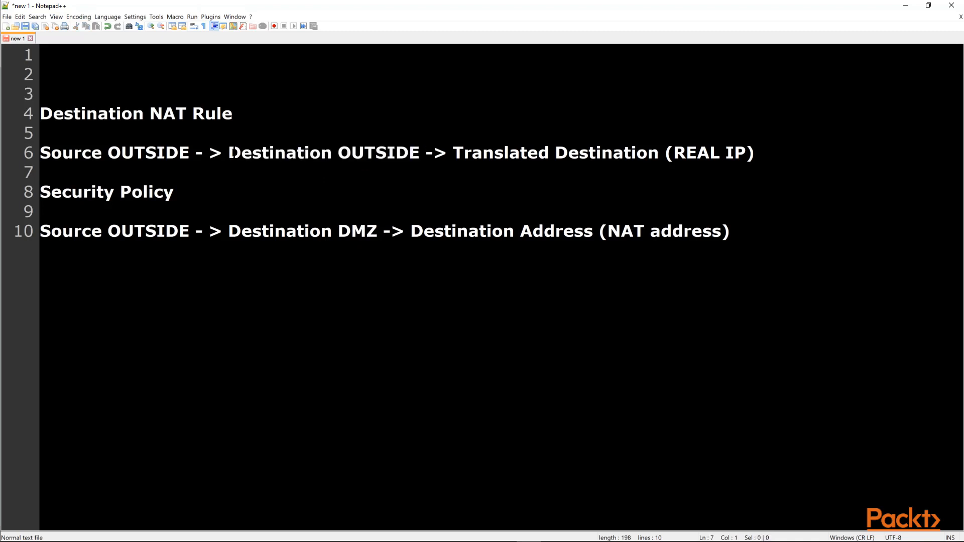
{"action": "left_click_drag", "start_coordinate": [230, 153], "coordinate": [420, 153]}
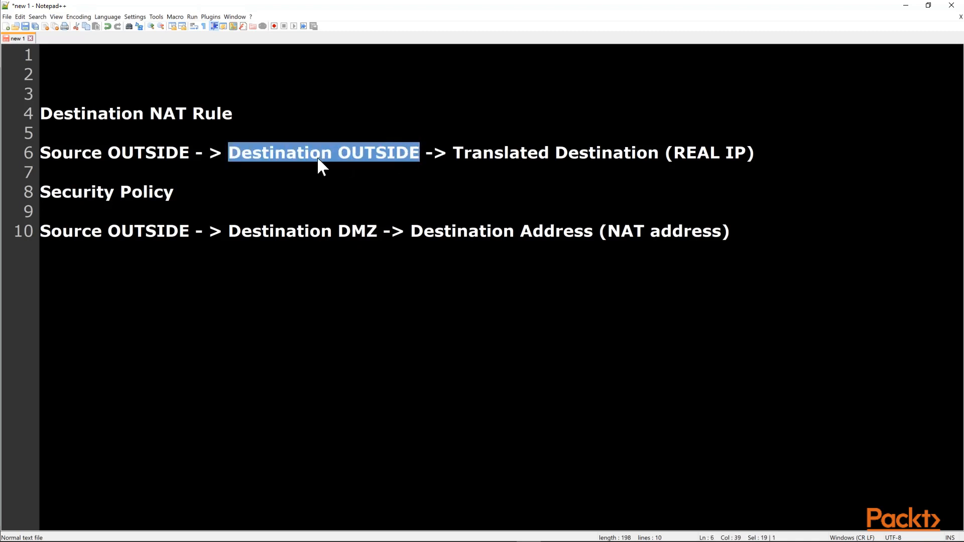
{"action": "left_click_drag", "start_coordinate": [454, 153], "coordinate": [539, 153]}
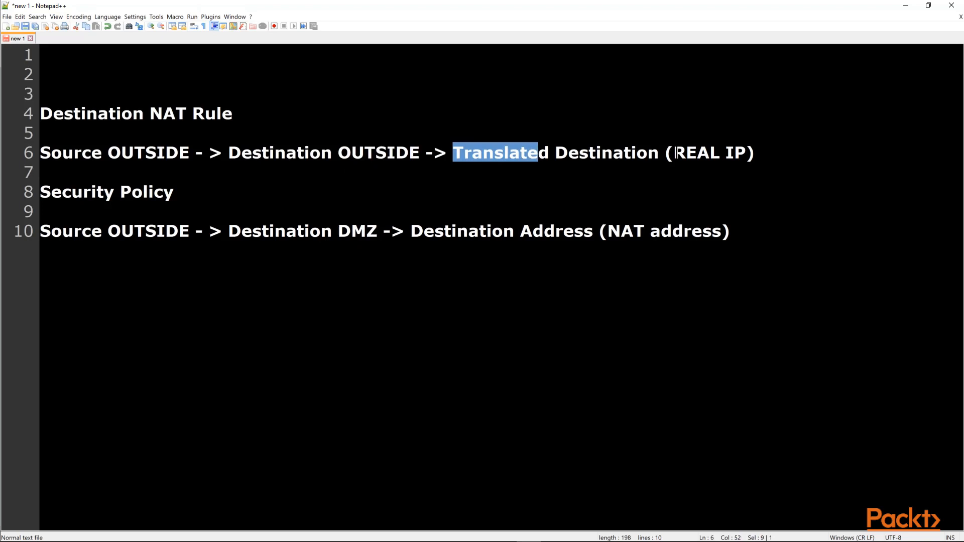
{"action": "mouse_move", "coordinate": [674, 153]}
{"action": "left_mouse_down"}
{"action": "mouse_move", "coordinate": [747, 152]}
{"action": "mouse_move", "coordinate": [673, 153]}
{"action": "left_mouse_up"}
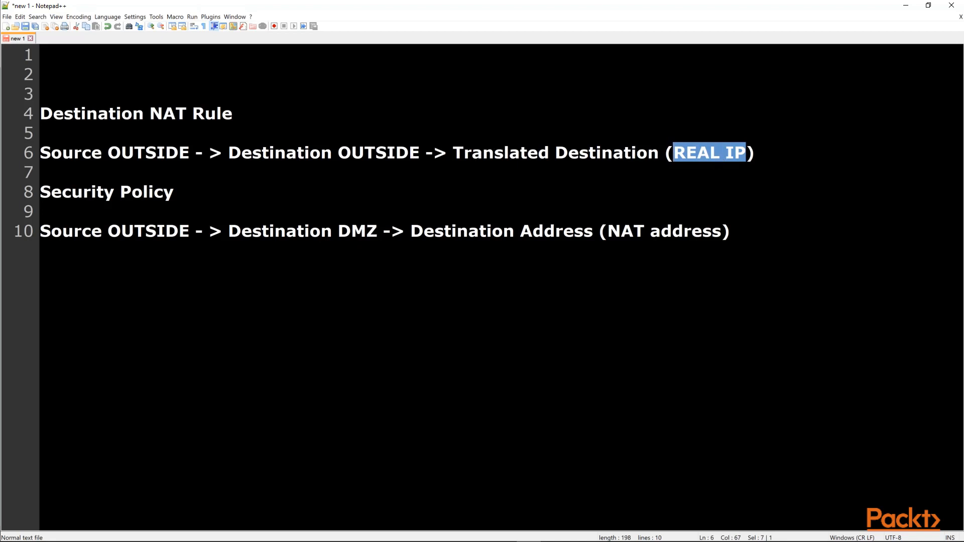
- Compare the notes' Security Policy line with the NAT rule line, focusing on destination zones and the NAT address versus real IP
{"action": "left_click_drag", "start_coordinate": [39, 232], "coordinate": [379, 232]}
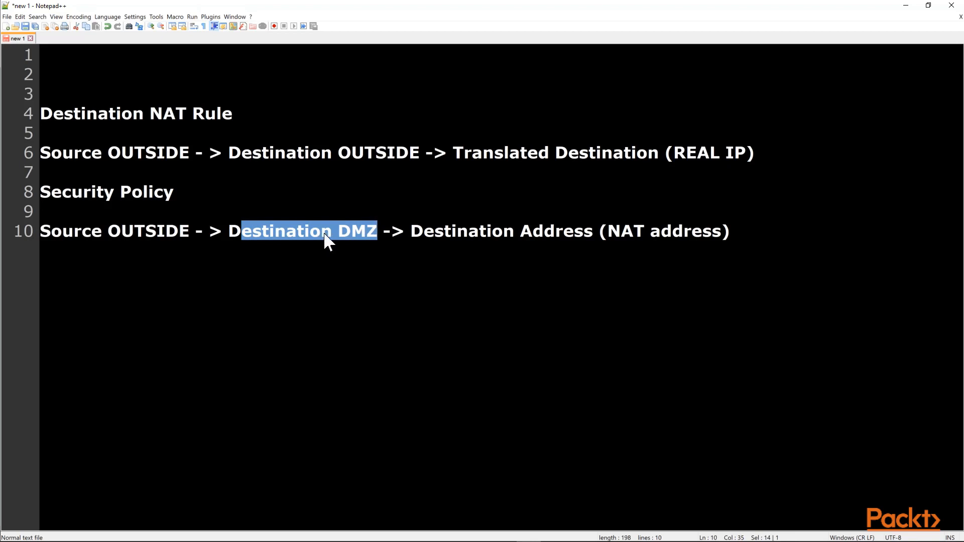
{"action": "left_click_drag", "start_coordinate": [609, 231], "coordinate": [723, 234]}
{"action": "left_click_drag", "start_coordinate": [420, 153], "coordinate": [235, 153]}
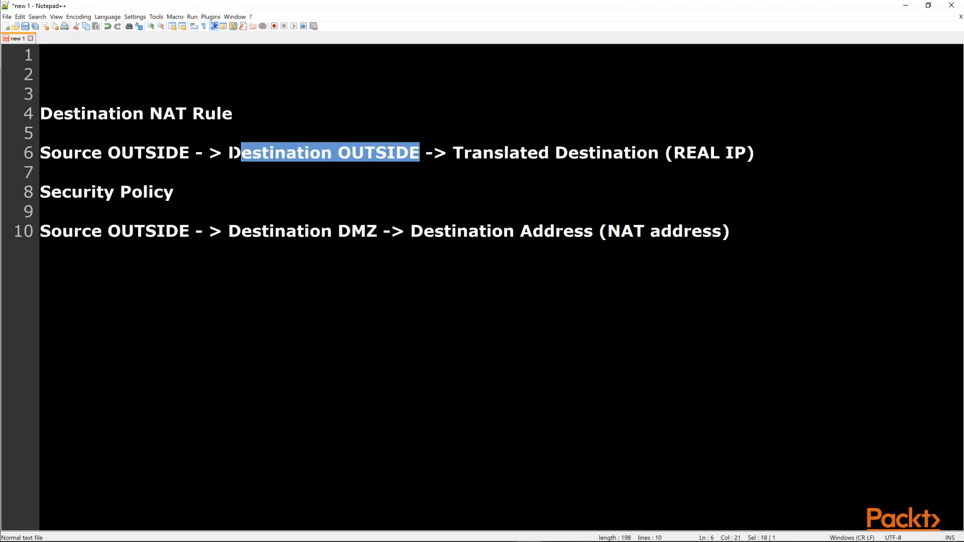
{"action": "key", "text": "Down"}
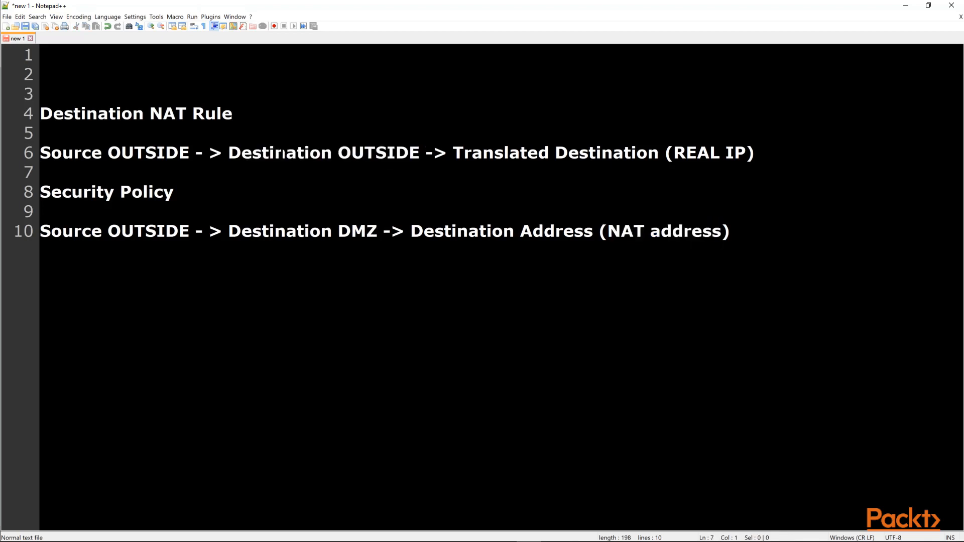
{"action": "left_click_drag", "start_coordinate": [420, 153], "coordinate": [234, 152]}
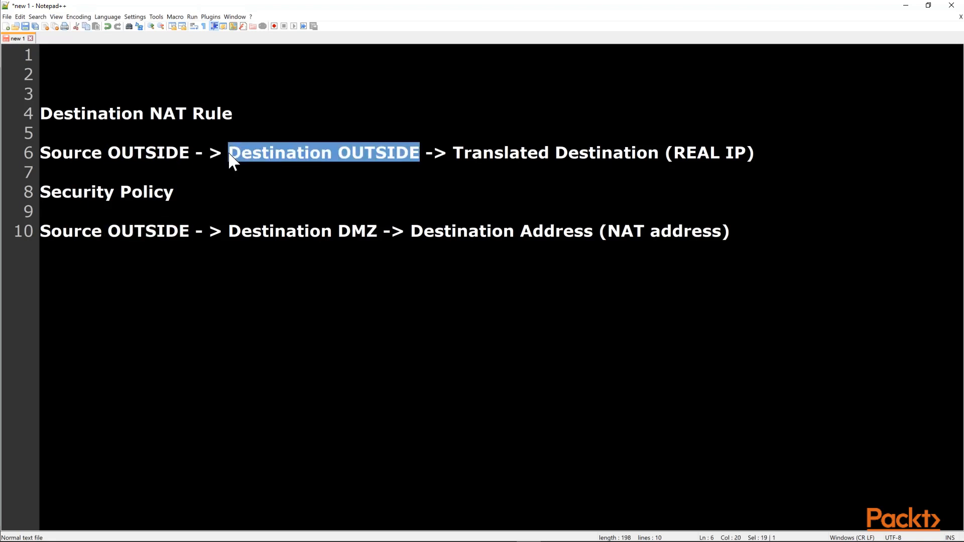
{"action": "left_click_drag", "start_coordinate": [722, 231], "coordinate": [608, 231]}
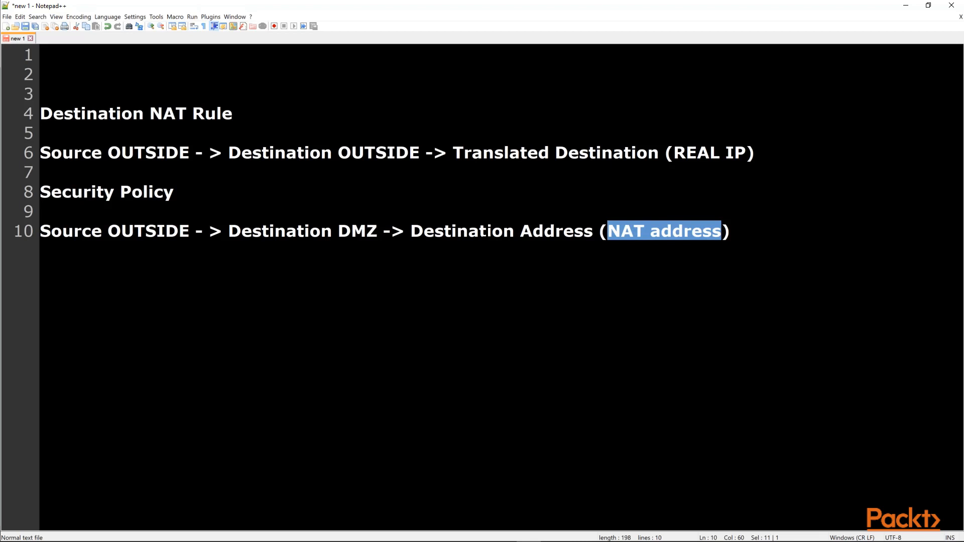
{"action": "left_click_drag", "start_coordinate": [674, 153], "coordinate": [747, 151]}
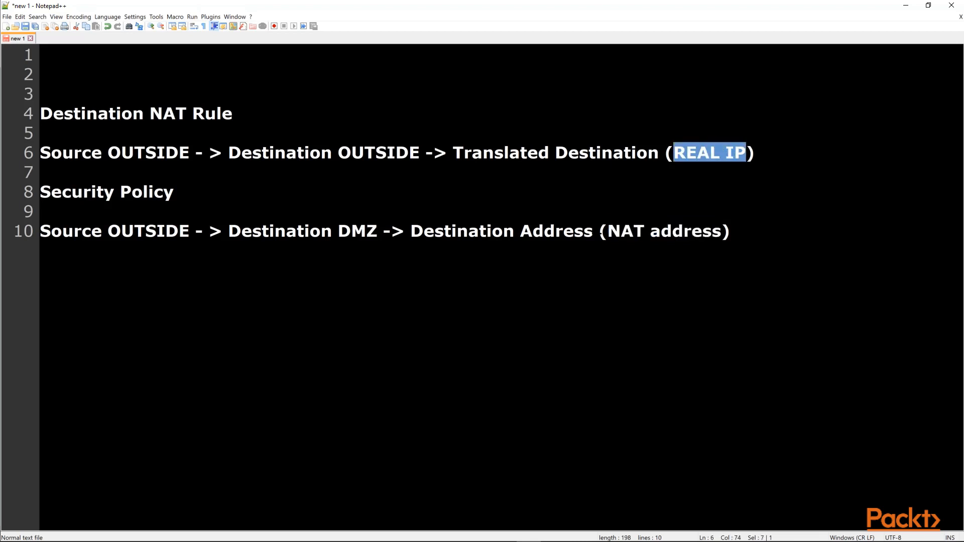
{"action": "left_click_drag", "start_coordinate": [609, 231], "coordinate": [722, 231]}
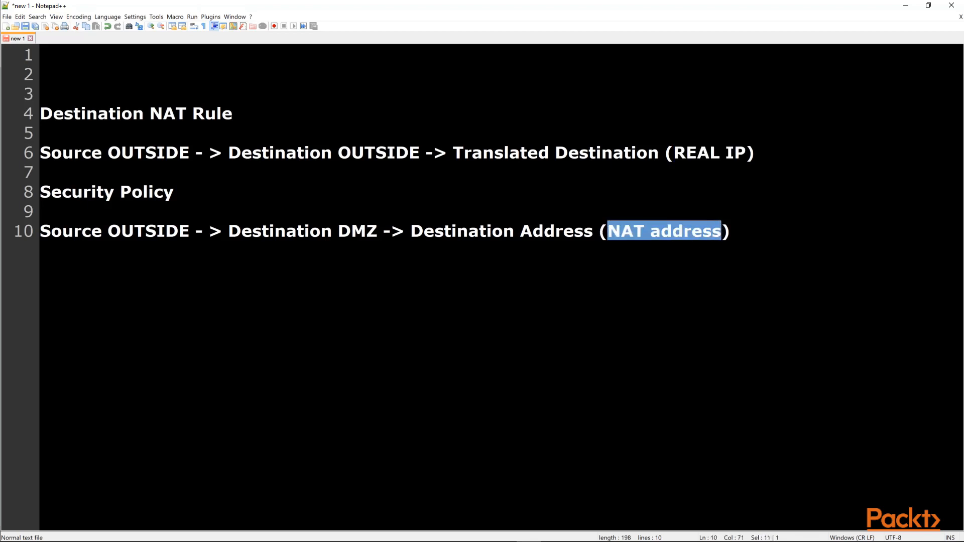
{"action": "left_click_drag", "start_coordinate": [173, 193], "coordinate": [39, 193]}
{"action": "left_click_drag", "start_coordinate": [338, 231], "coordinate": [383, 232]}
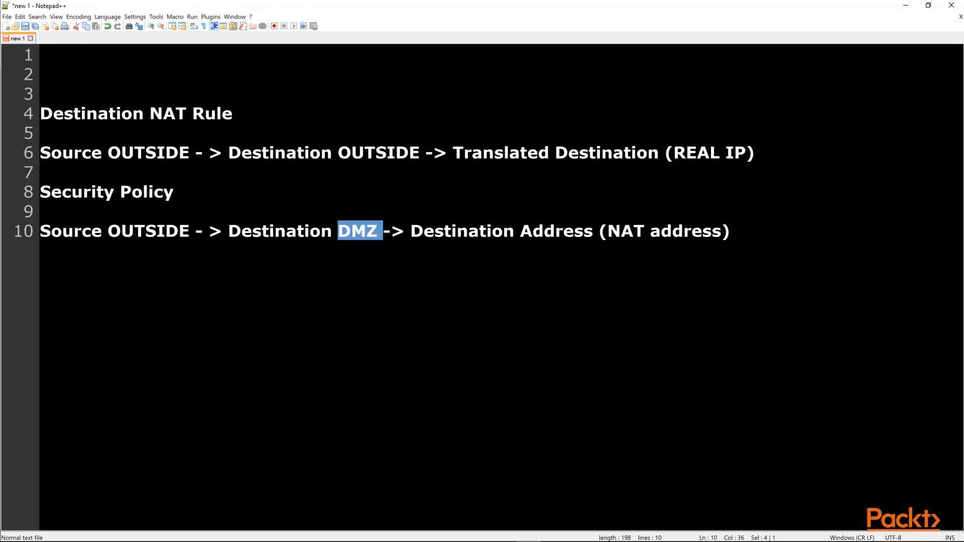
{"action": "left_click_drag", "start_coordinate": [332, 231], "coordinate": [383, 231]}
- Switch to the VPCS console and ping 40.33.22.1 to test connectivity
{"action": "key", "text": "alt+Tab"}
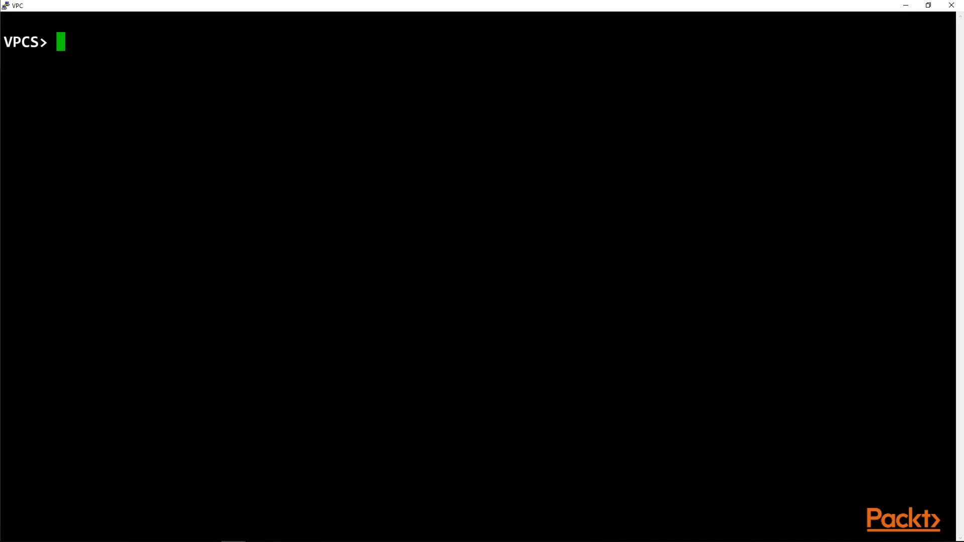
{"action": "type", "text": "ping "}
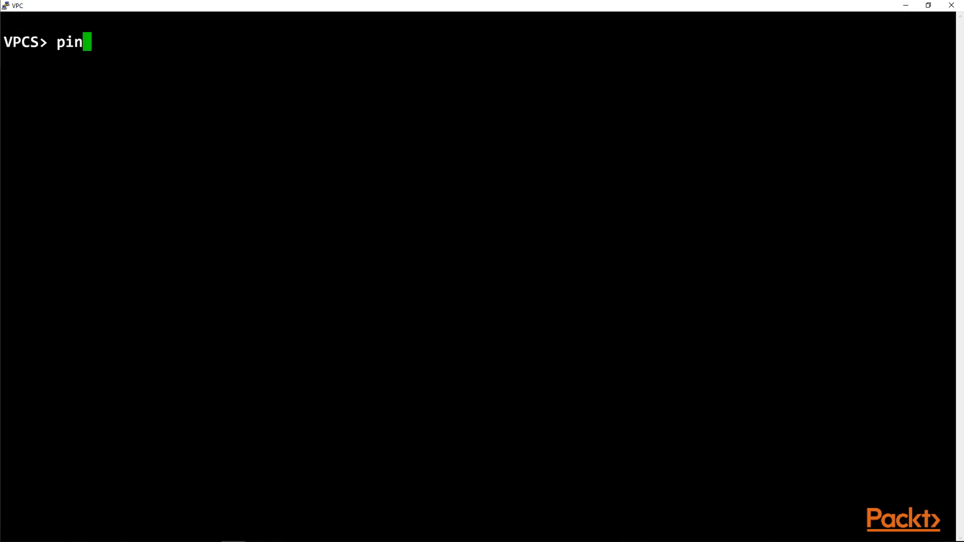
{"action": "type", "text": "40.33.22.1"}
{"action": "key", "text": "Return"}
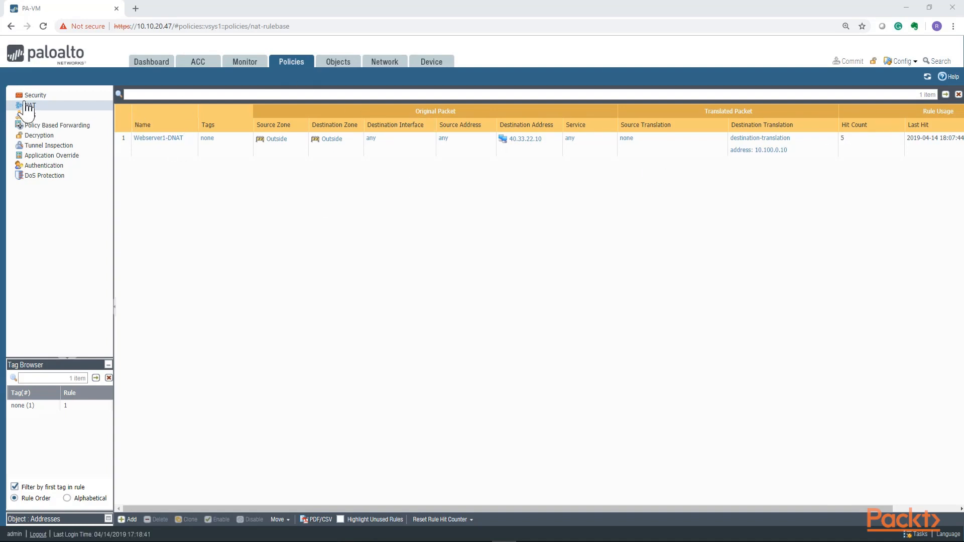
- In the firewall's security policies, replace the Webserver1-NAT rule's destination address with 40.33.22.10
{"action": "left_click", "coordinate": [33, 94]}
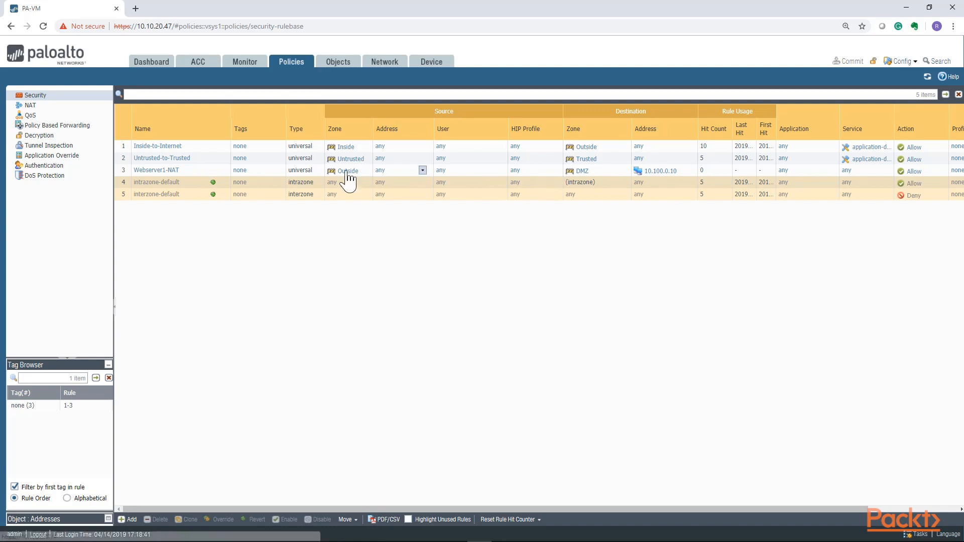
{"action": "left_click", "coordinate": [662, 173]}
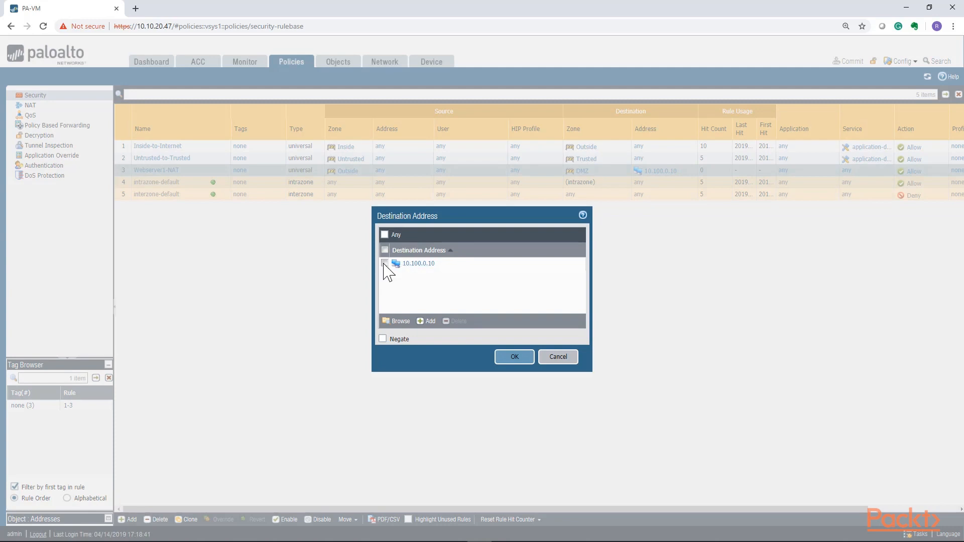
{"action": "left_click", "coordinate": [385, 264]}
{"action": "left_click", "coordinate": [428, 321]}
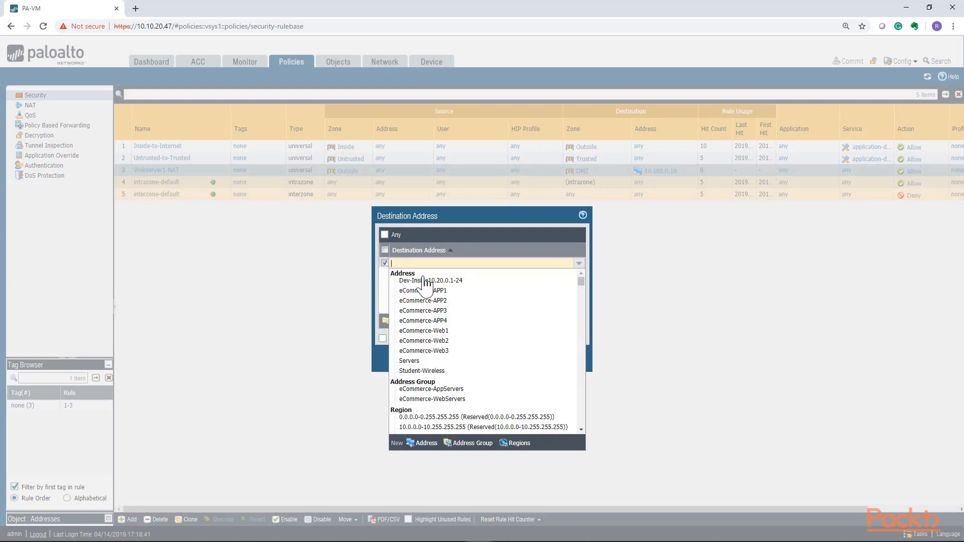
{"action": "type", "text": "40.3"}
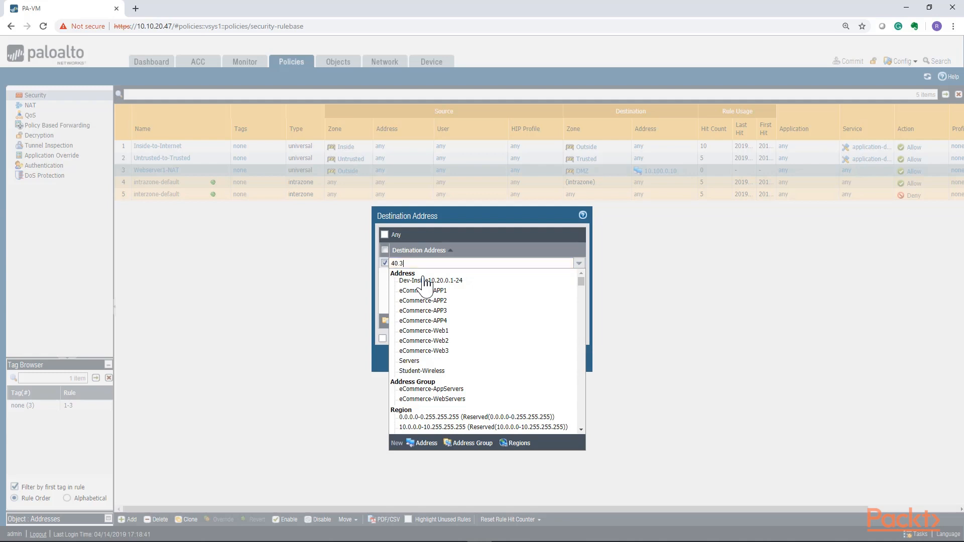
{"action": "type", "text": "3.22.10"}
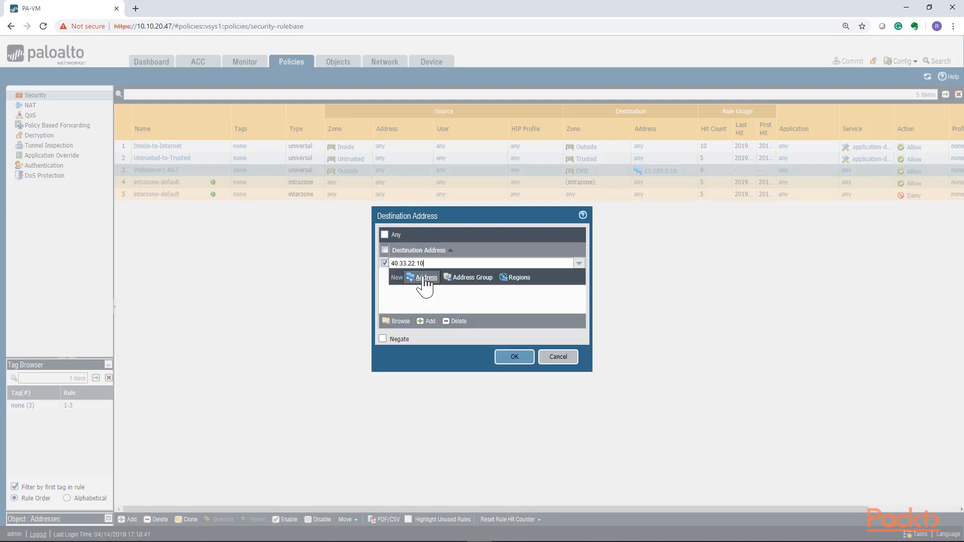
{"action": "left_click", "coordinate": [512, 358]}
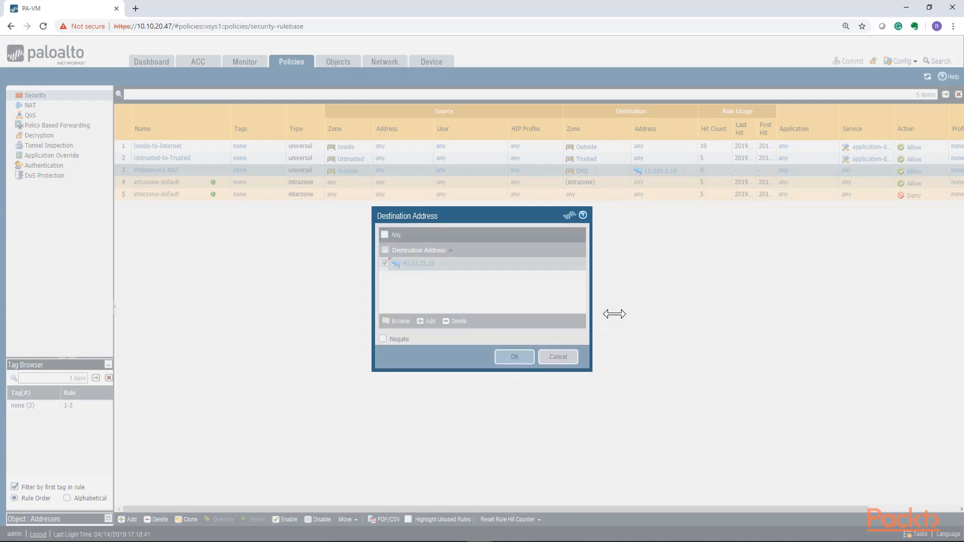
- Commit all pending firewall changes and close the commit status
{"action": "left_click", "coordinate": [854, 61]}
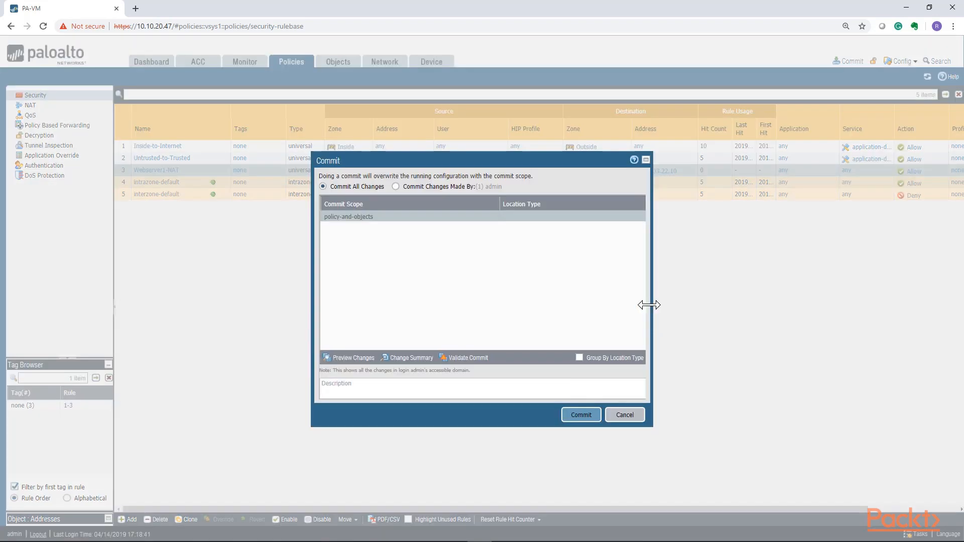
{"action": "left_click", "coordinate": [582, 416]}
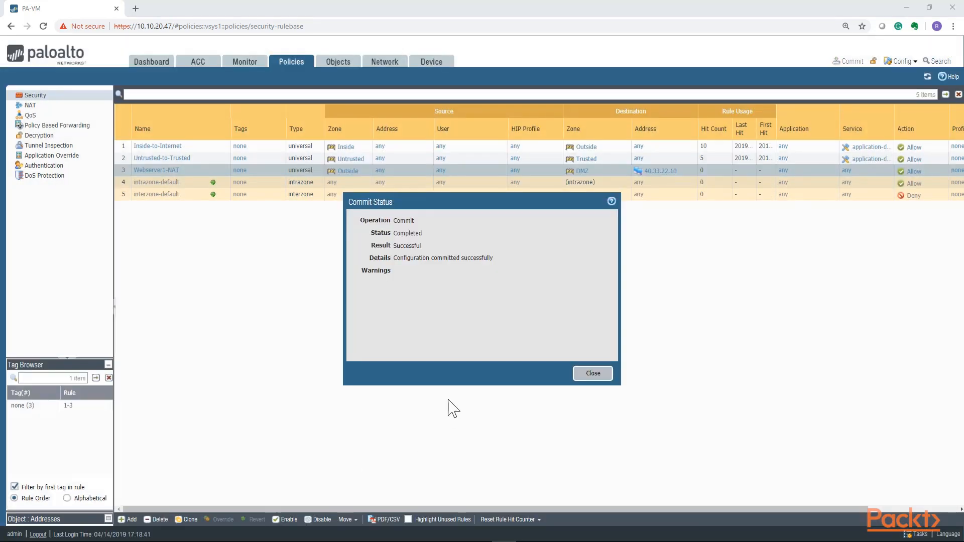
{"action": "left_click", "coordinate": [596, 376]}
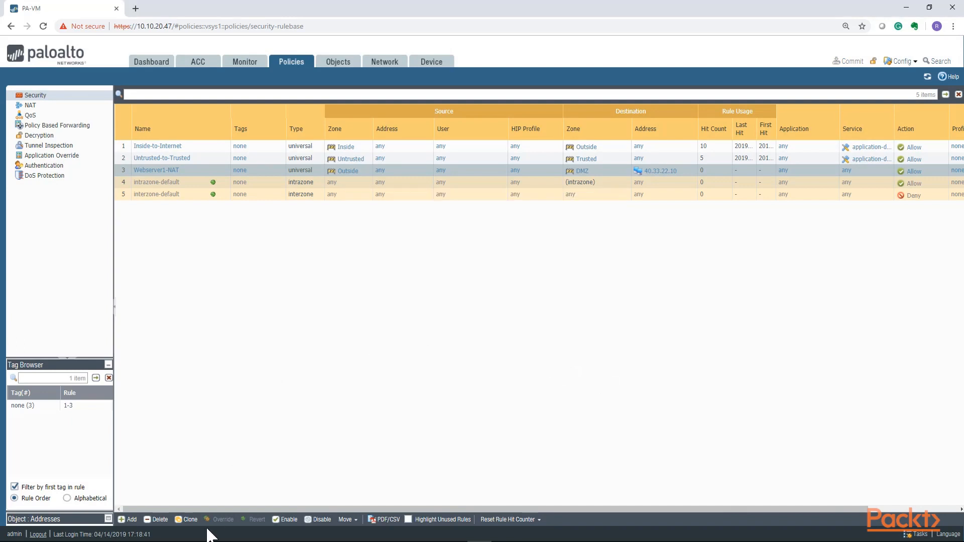
- Switch to the VPCS console, ping 40.33.22.10 again and highlight the pinged address
{"action": "left_click", "coordinate": [233, 541]}
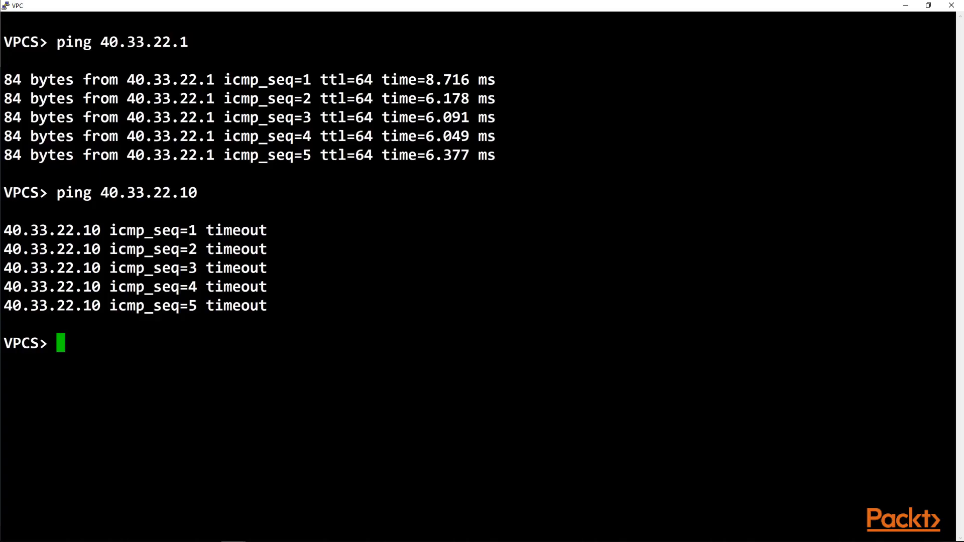
{"action": "key", "text": "Up"}
{"action": "key", "text": "Return"}
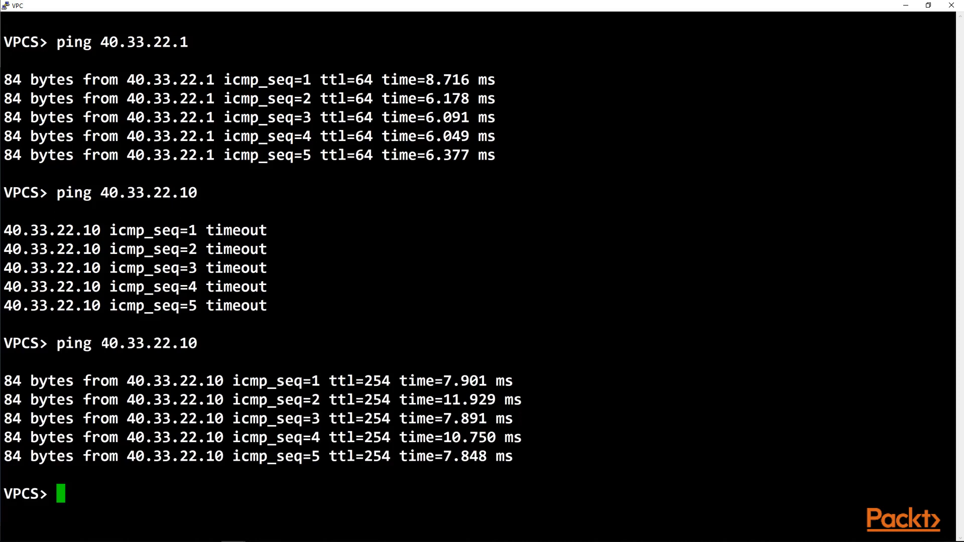
{"action": "left_click_drag", "start_coordinate": [93, 343], "coordinate": [195, 343]}
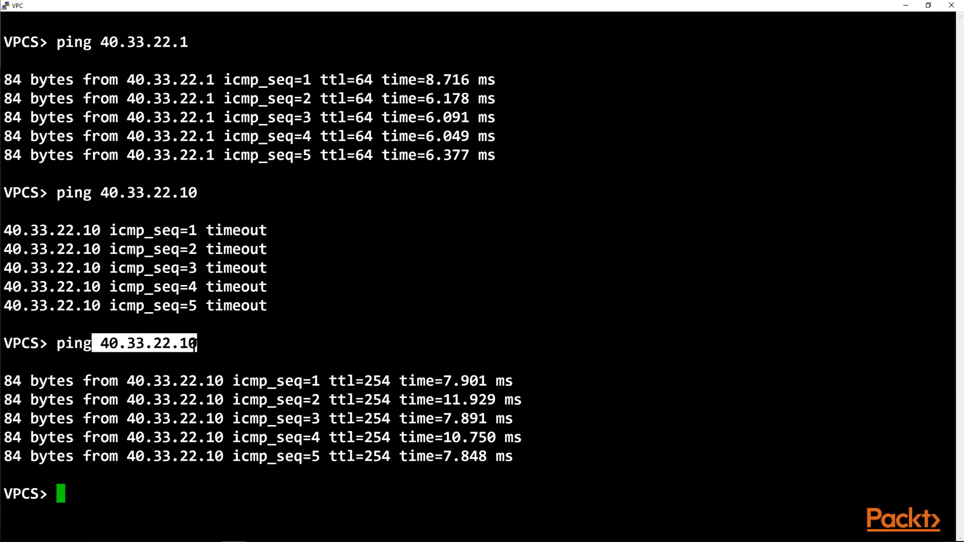
{"action": "left_click", "coordinate": [196, 346]}
{"action": "double_click", "coordinate": [108, 343]}
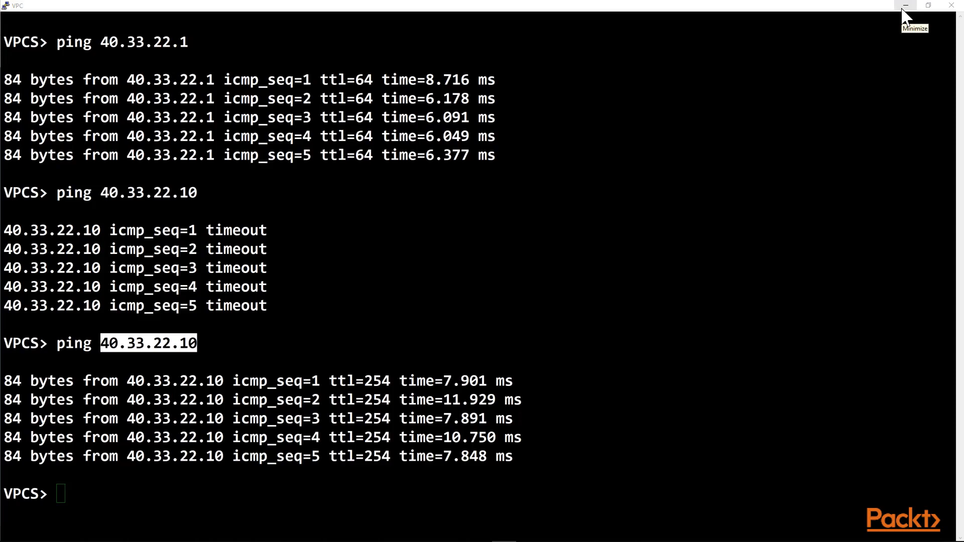
- Return to the Palo Alto web interface and refresh the security rules to check the Webserver1-NAT rule's hit count
{"action": "left_click", "coordinate": [905, 7]}
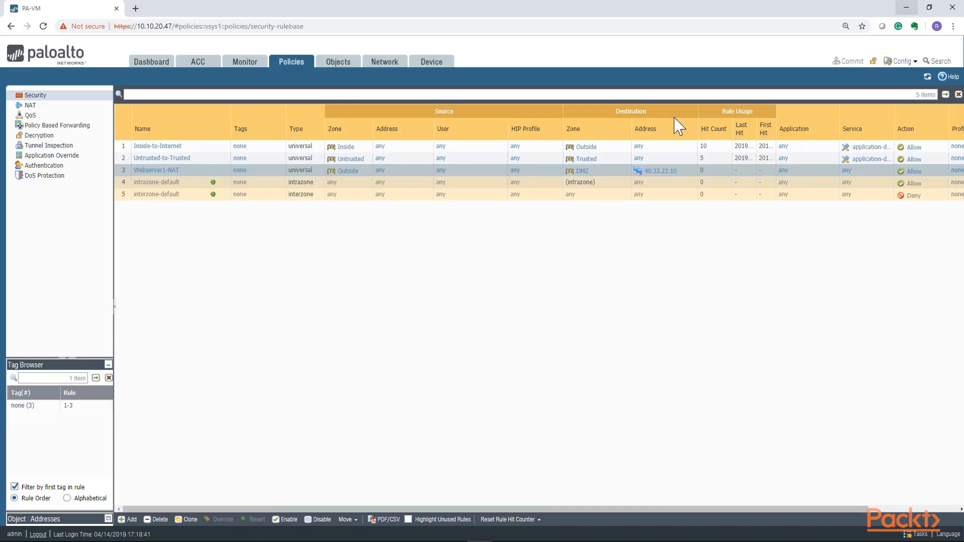
{"action": "left_click", "coordinate": [928, 76]}
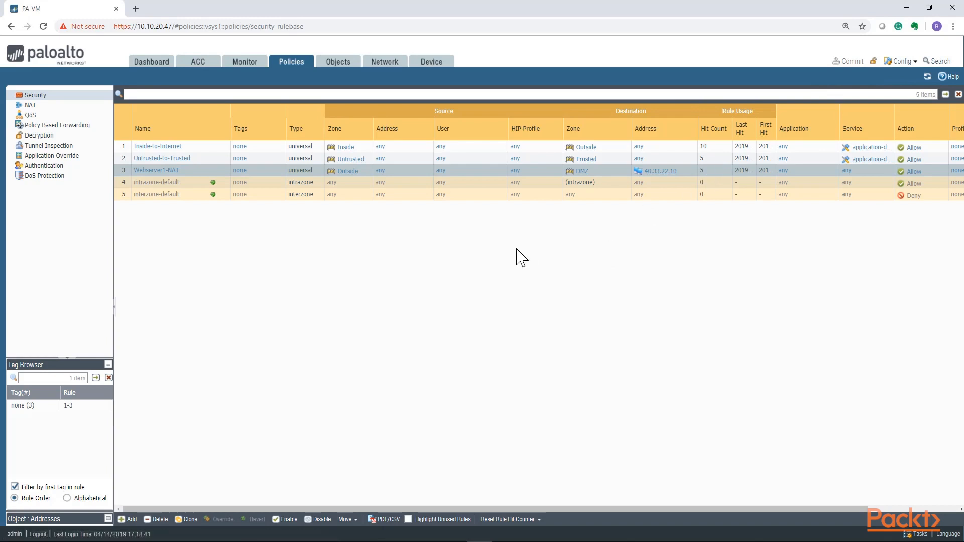